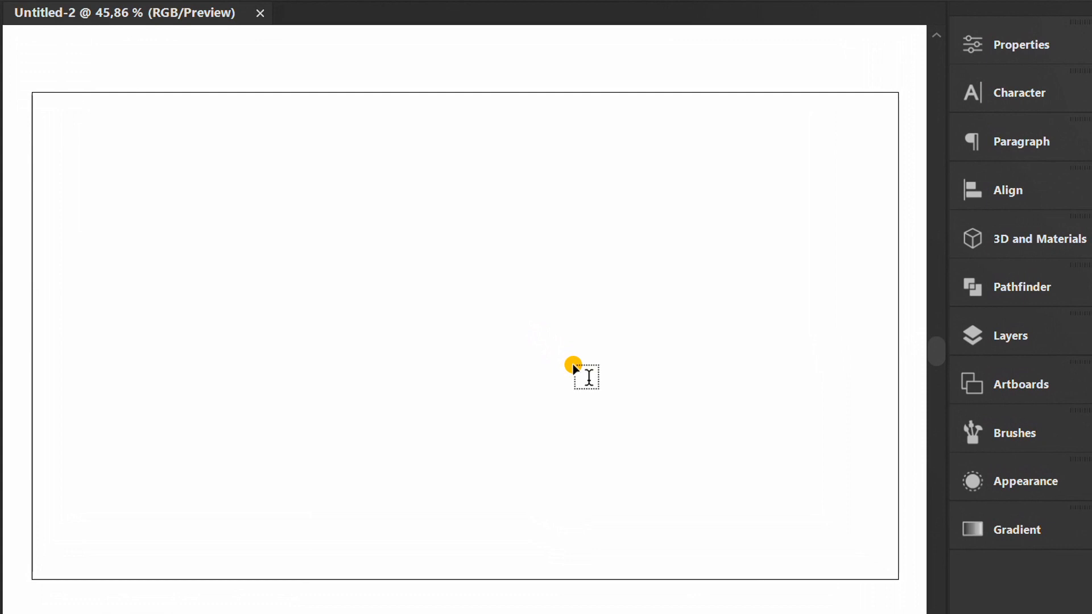
Add a point text reading 2024 in the upper part of the artboard.
click(279, 250)
scroll(291, 249, up, 8)
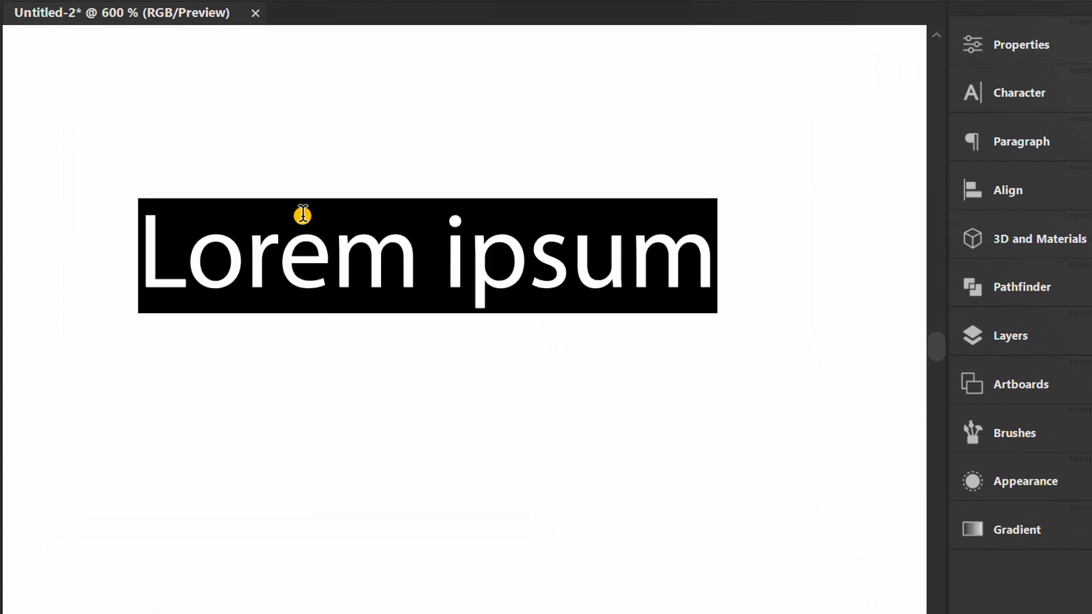
text(20)
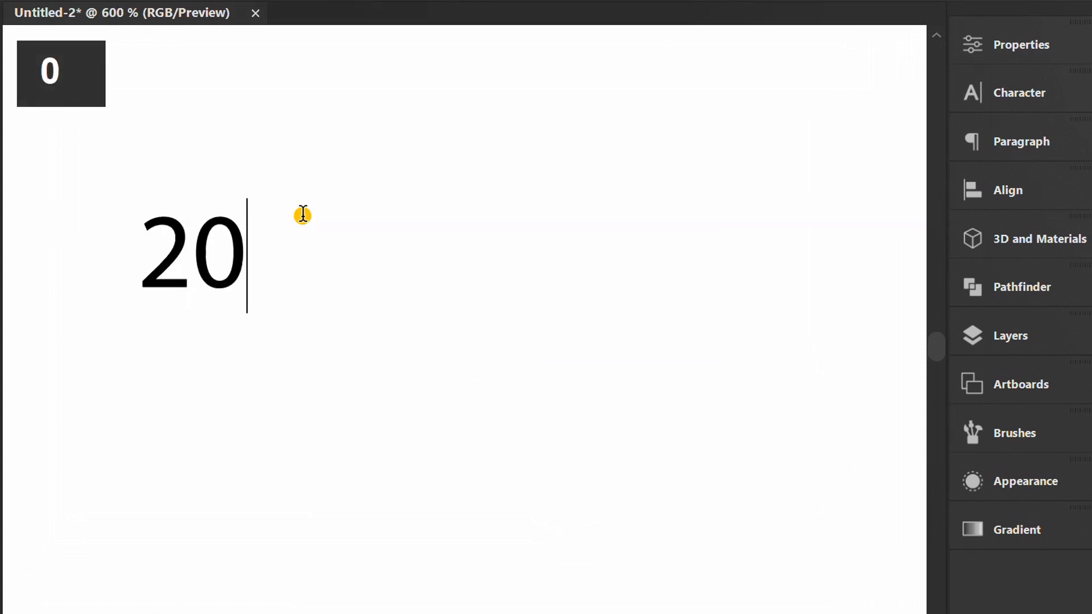
text(24)
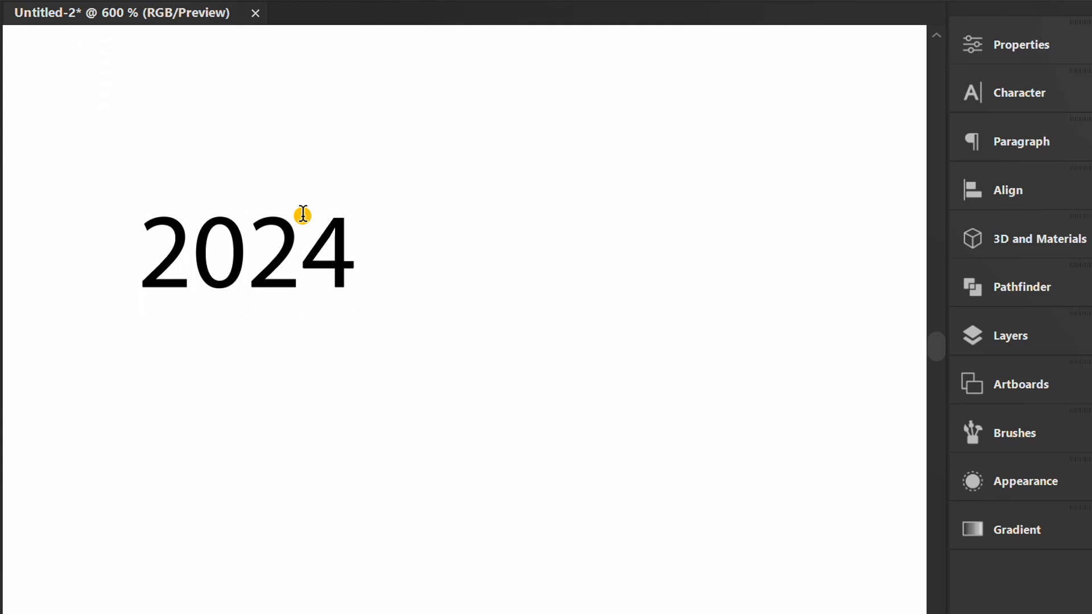
key(Escape)
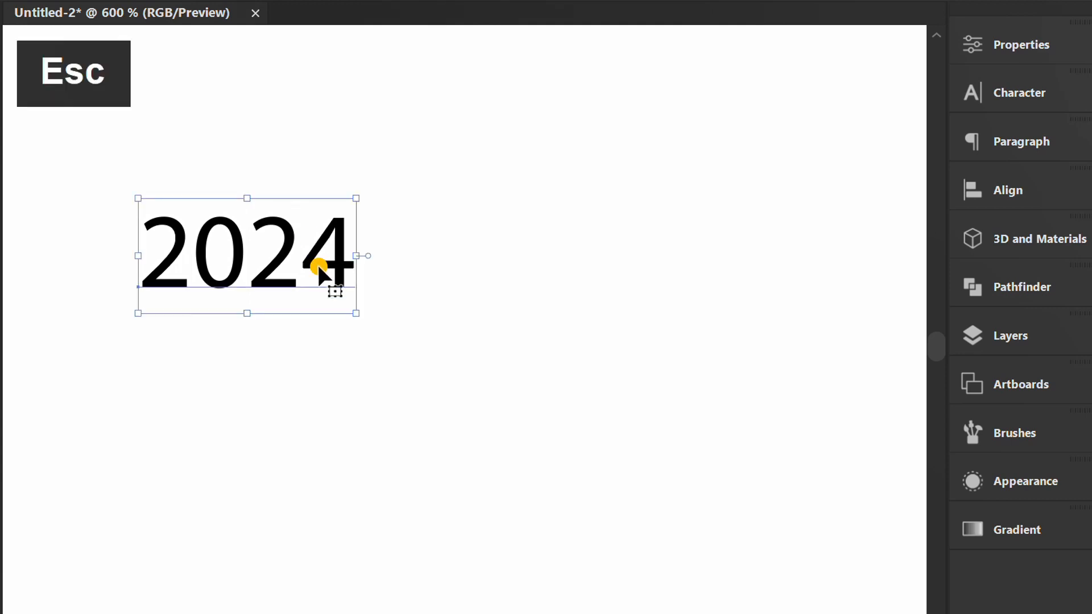
Change the font of the 2024 text to Super Boys.
click(1002, 92)
click(800, 141)
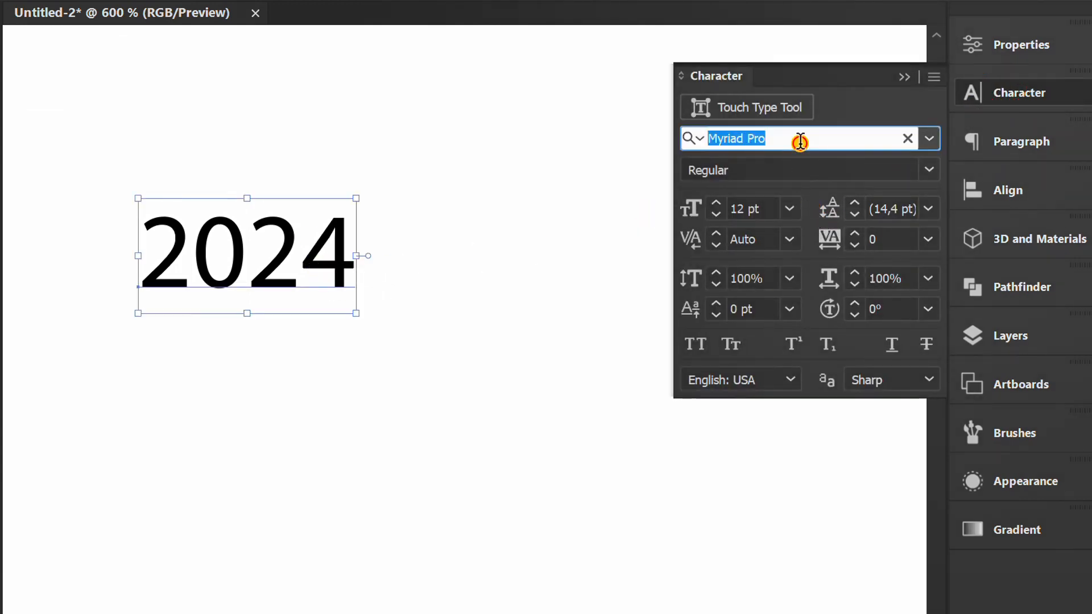
text(boy)
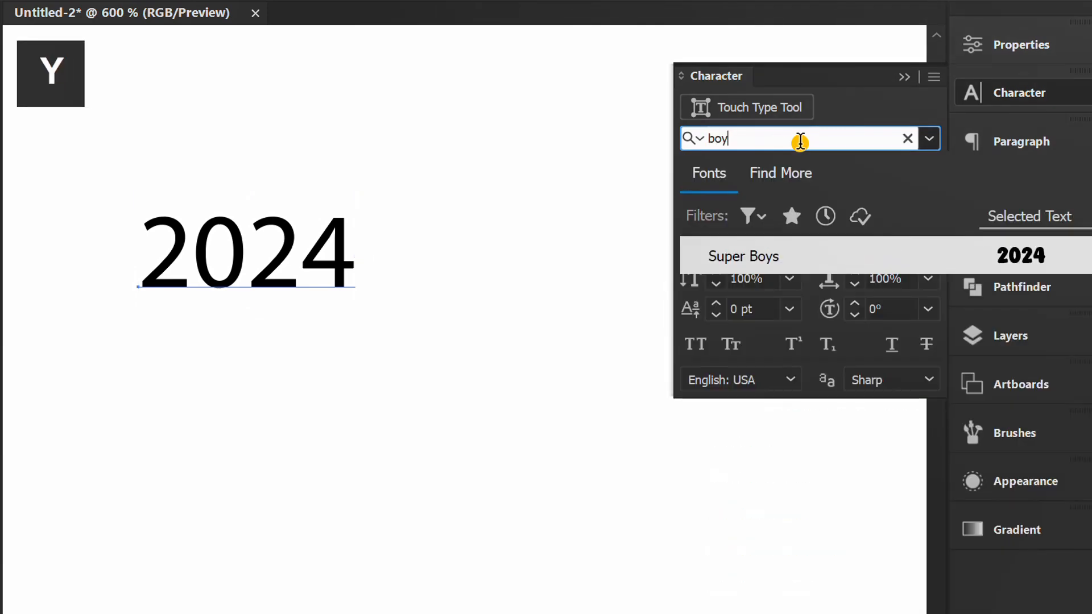
click(1013, 255)
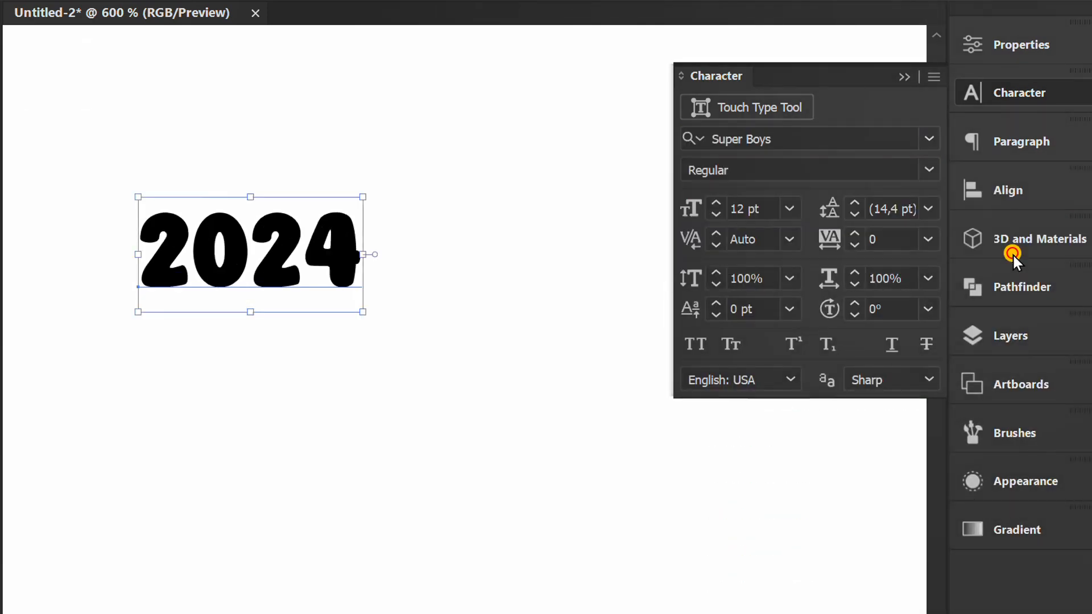
Set the 2024 text's font size to 100 pt and move the text slightly to the left.
click(760, 208)
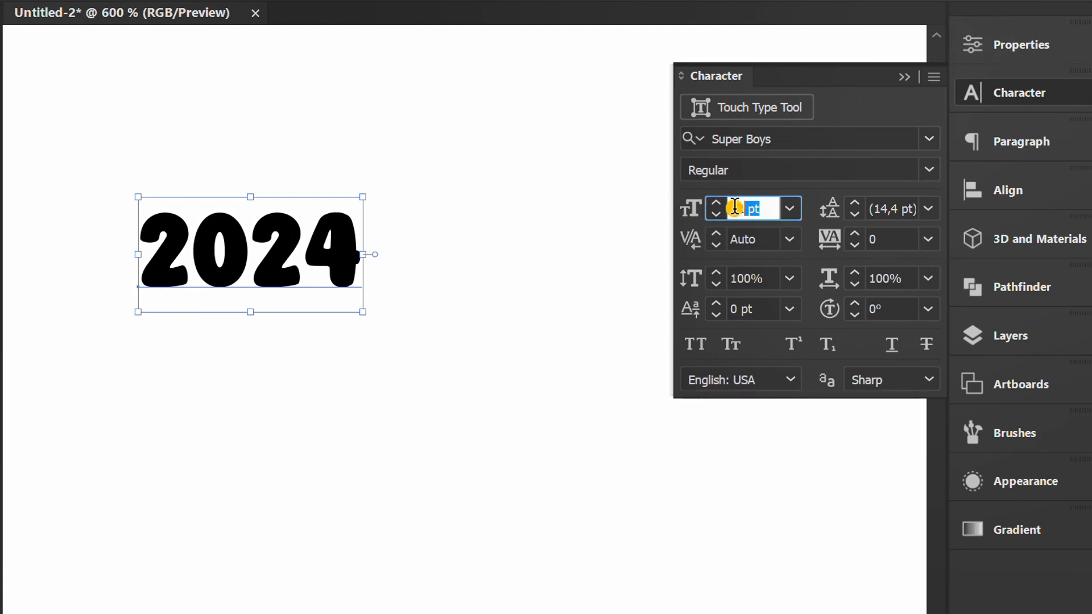
text(100)
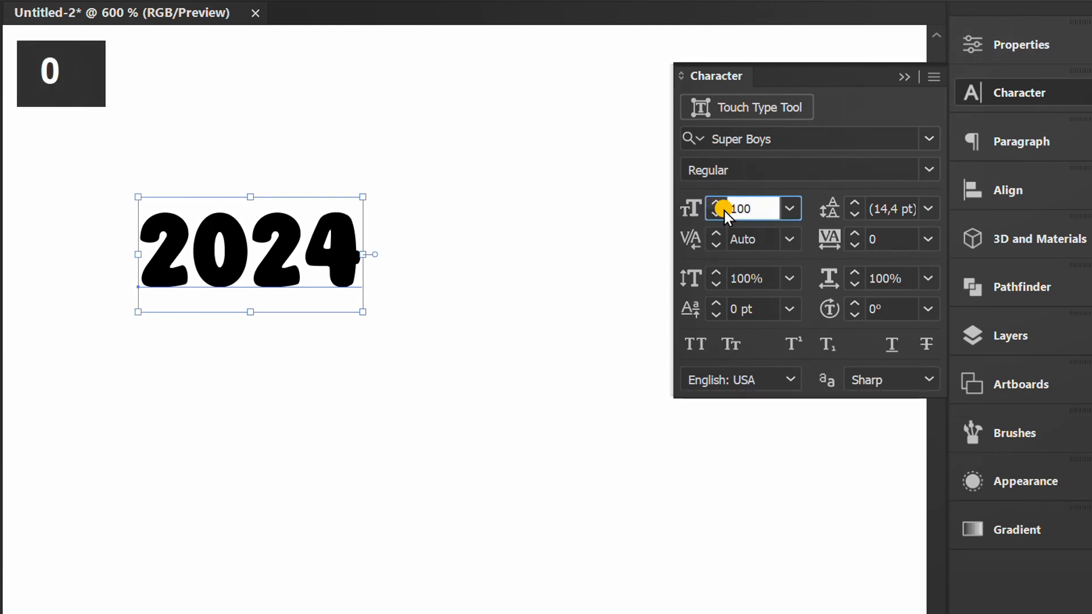
click(816, 138)
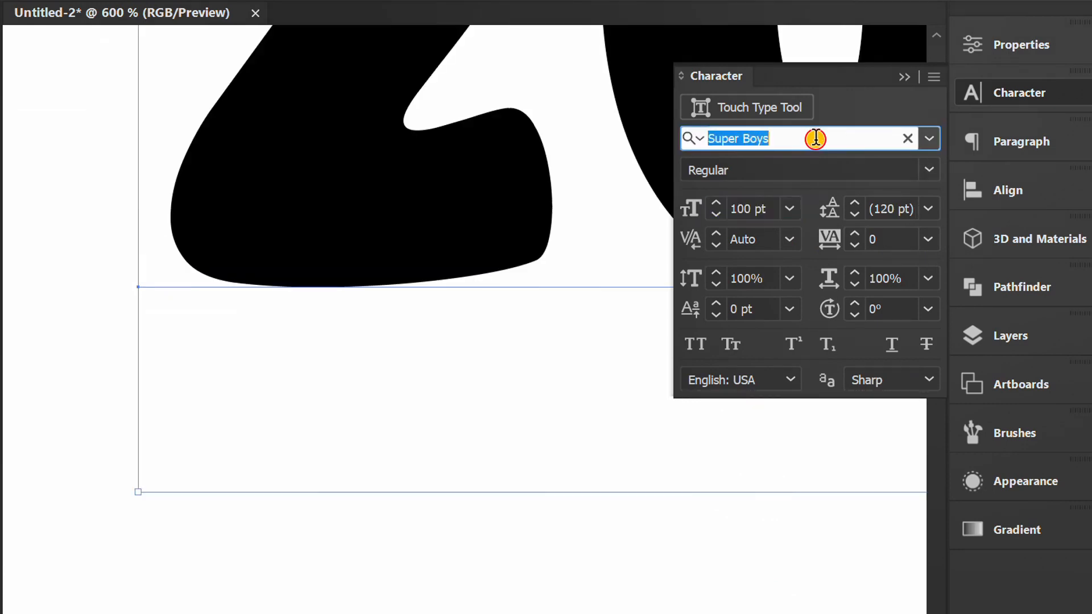
scroll(336, 366, down, 4)
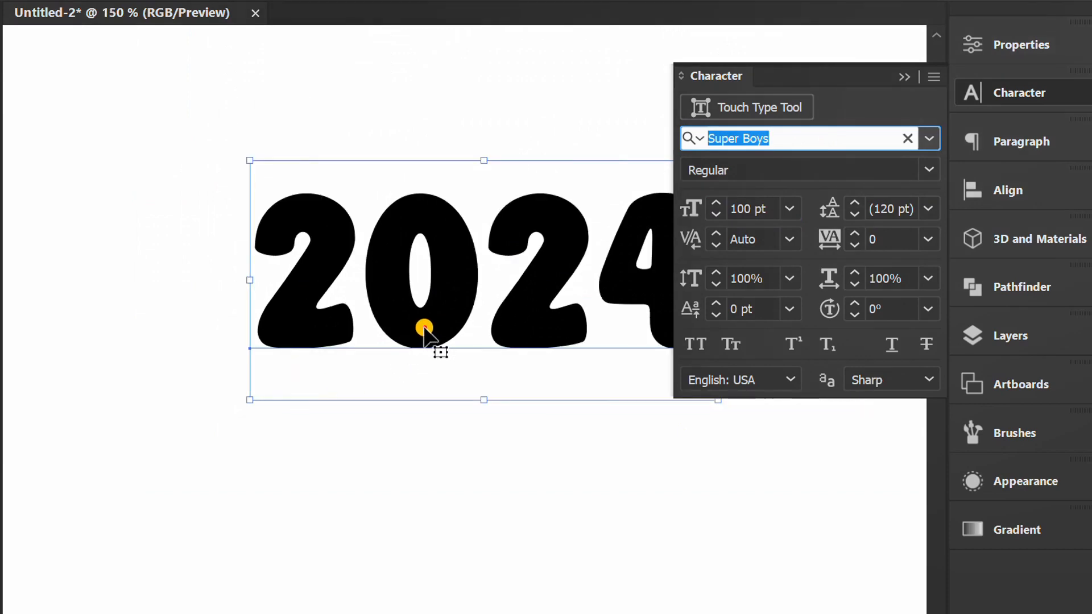
drag(424, 329, 283, 348)
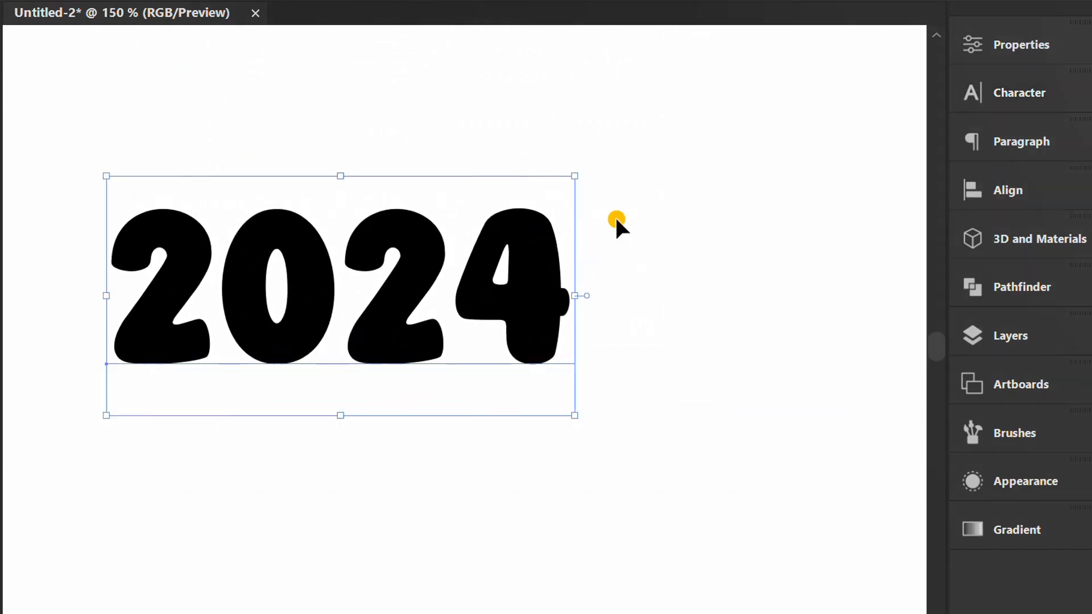
Fill the 2024 text with the yellow swatch from the bright colour group.
click(1021, 43)
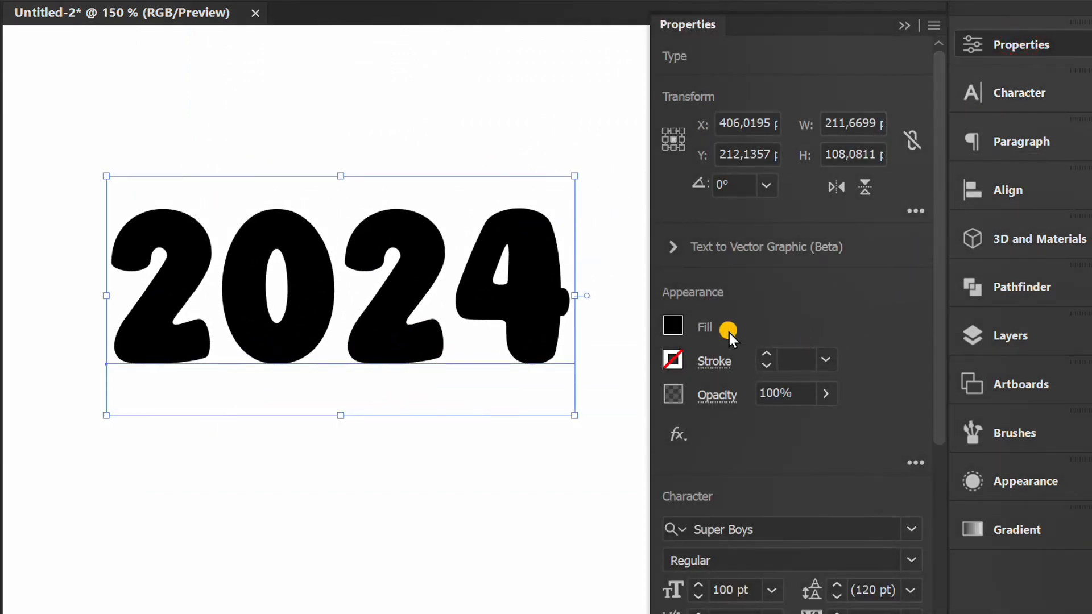
click(681, 320)
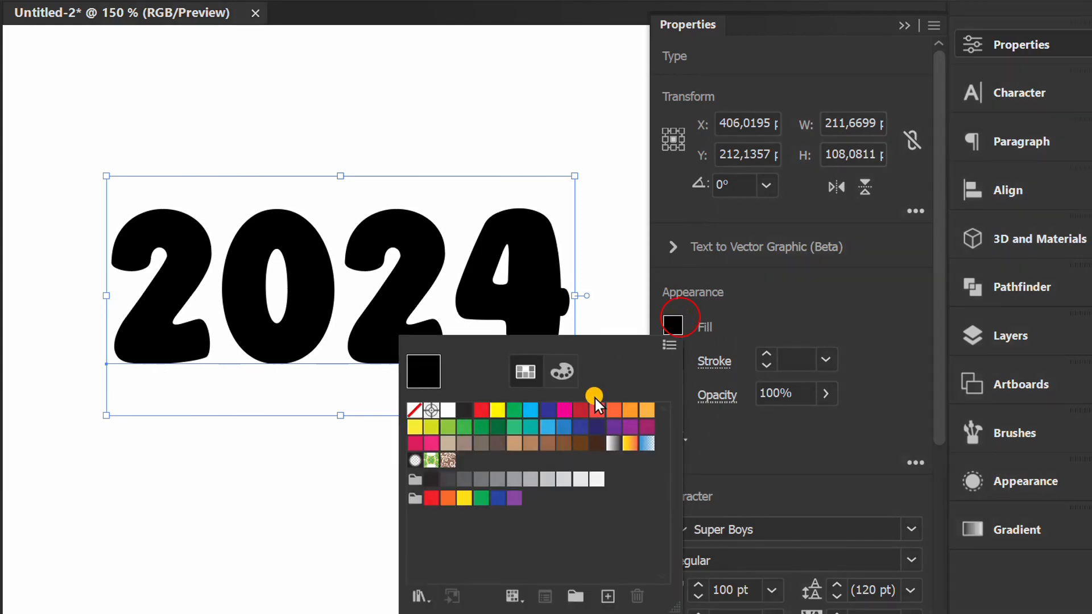
click(462, 501)
click(813, 308)
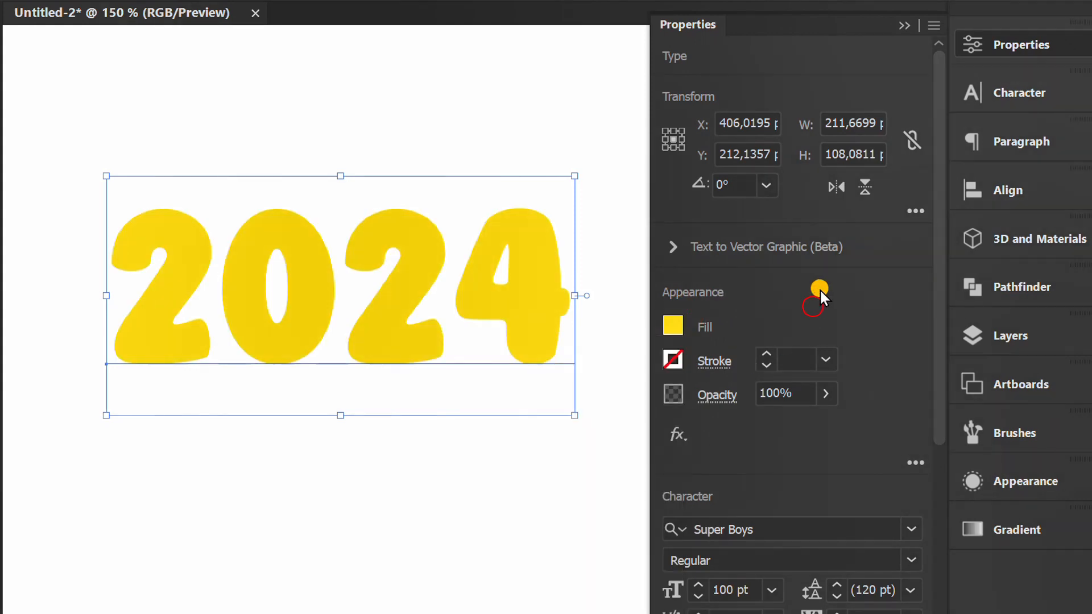
click(903, 27)
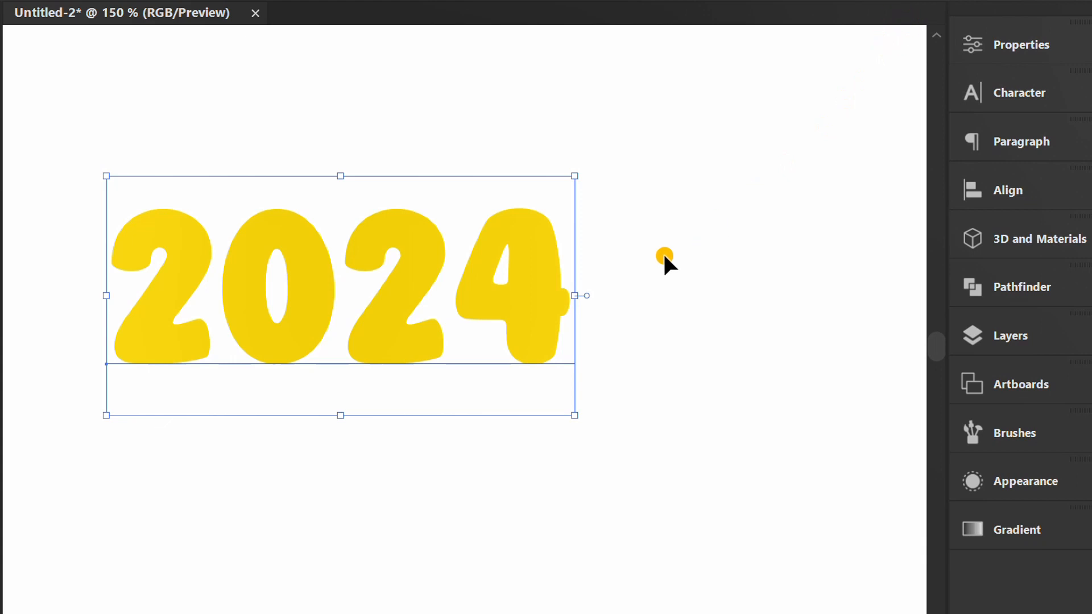
Apply the 3D Inflate effect to the 2024 text and dock the 3D and Materials settings above Properties.
click(273, 13)
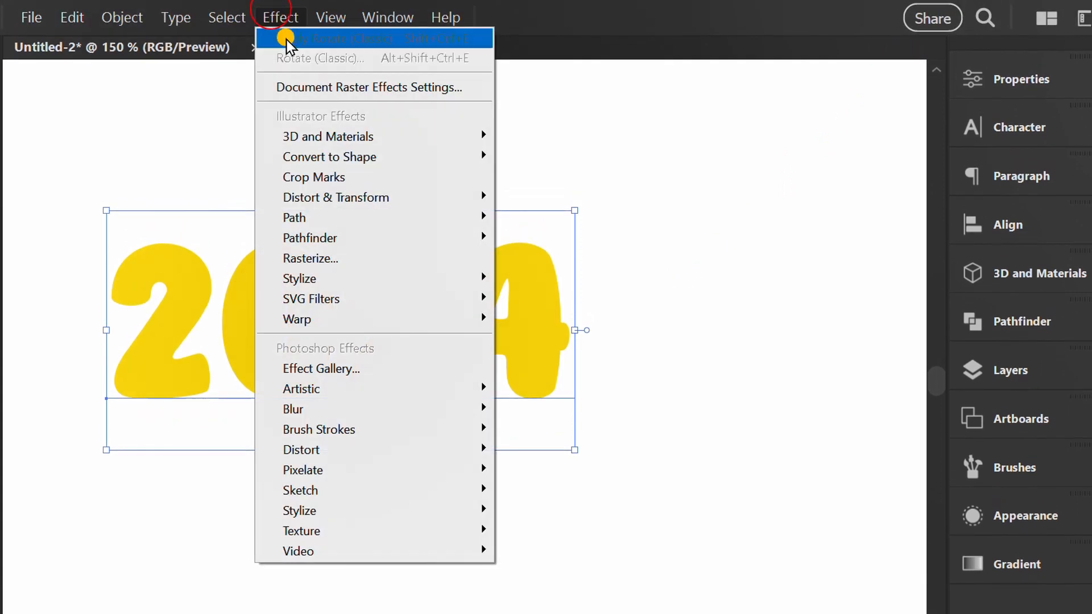
mouse_move(364, 136)
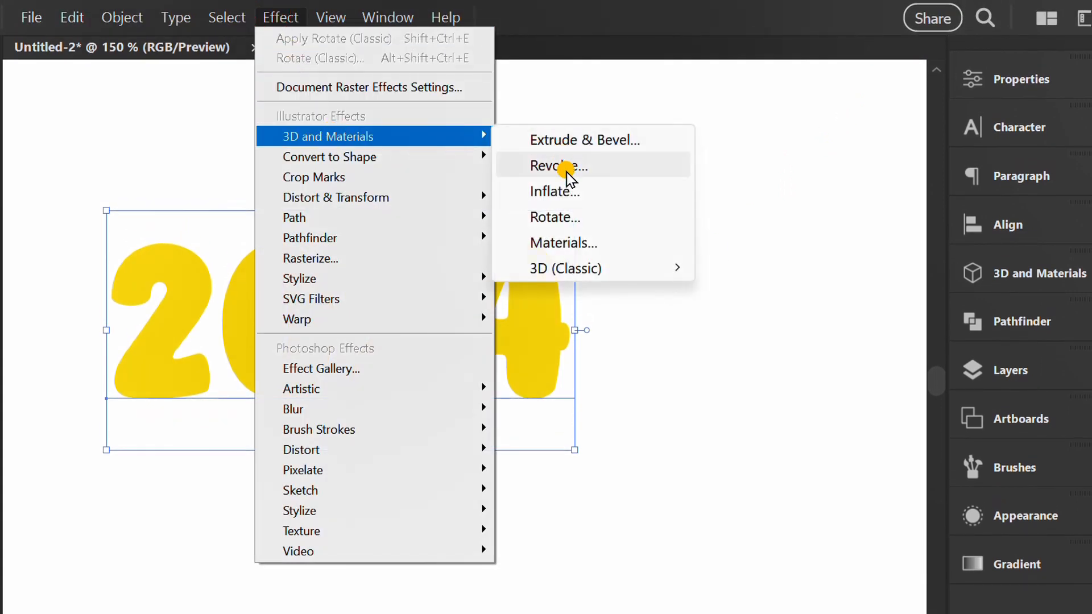
click(585, 191)
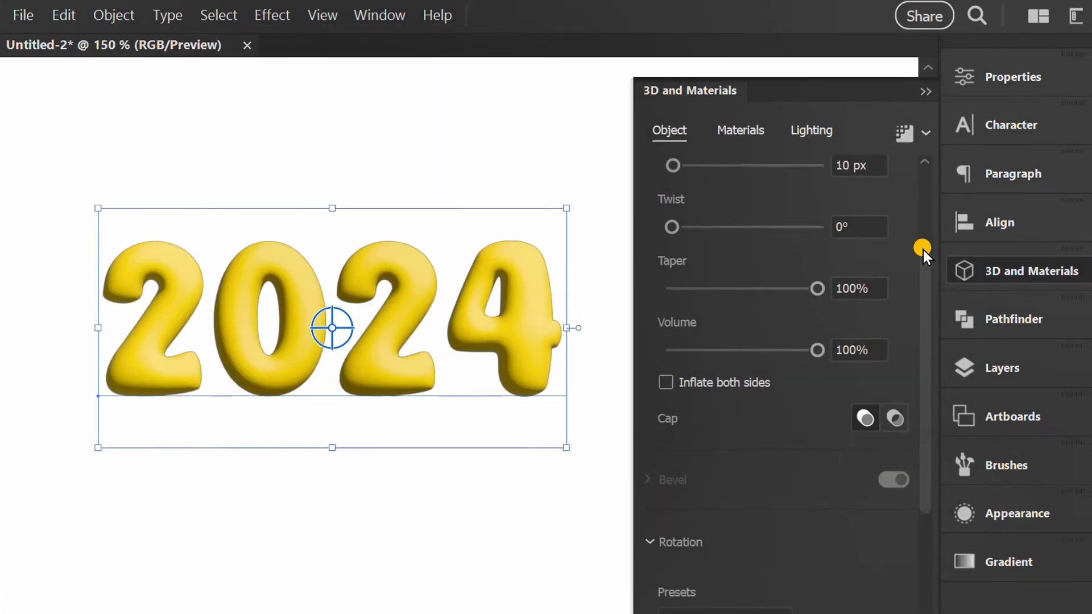
drag(1031, 228, 990, 17)
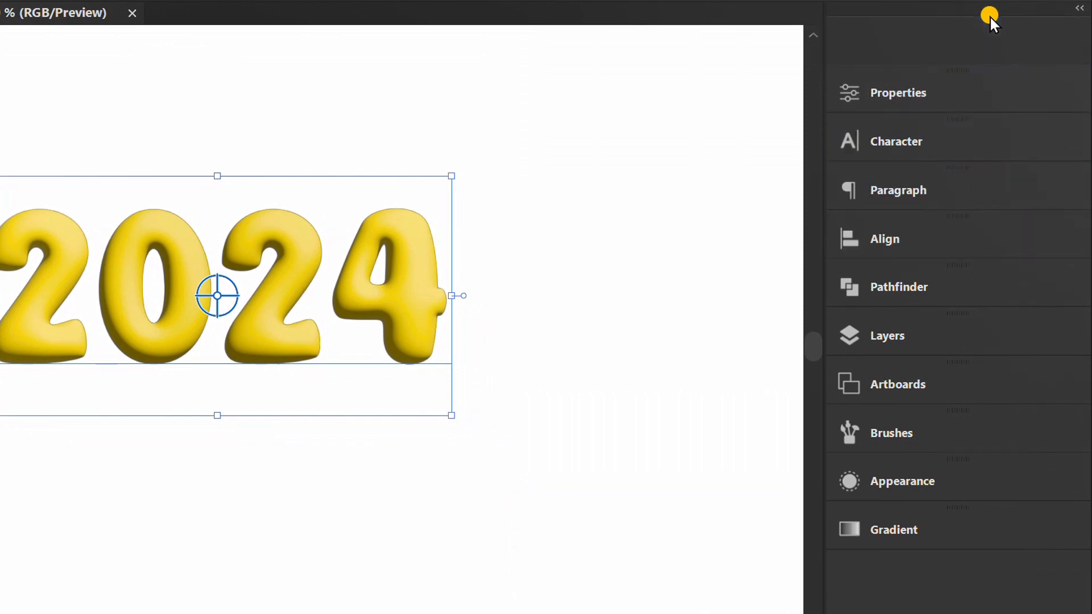
click(951, 45)
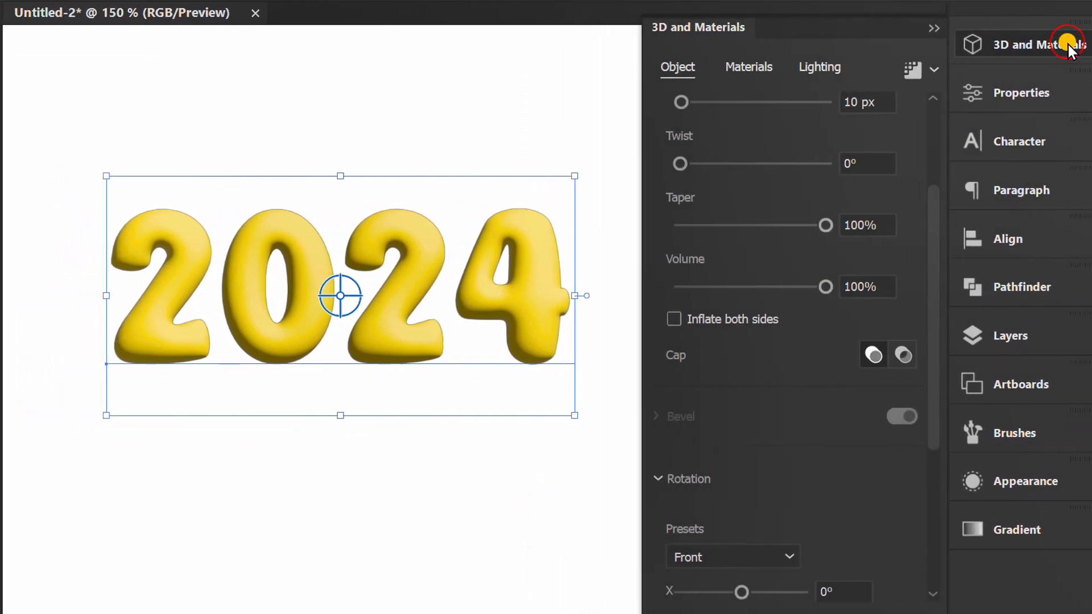
Set the inflated text's 3D rotation to 45° on X and 15° on Y.
drag(940, 230, 953, 465)
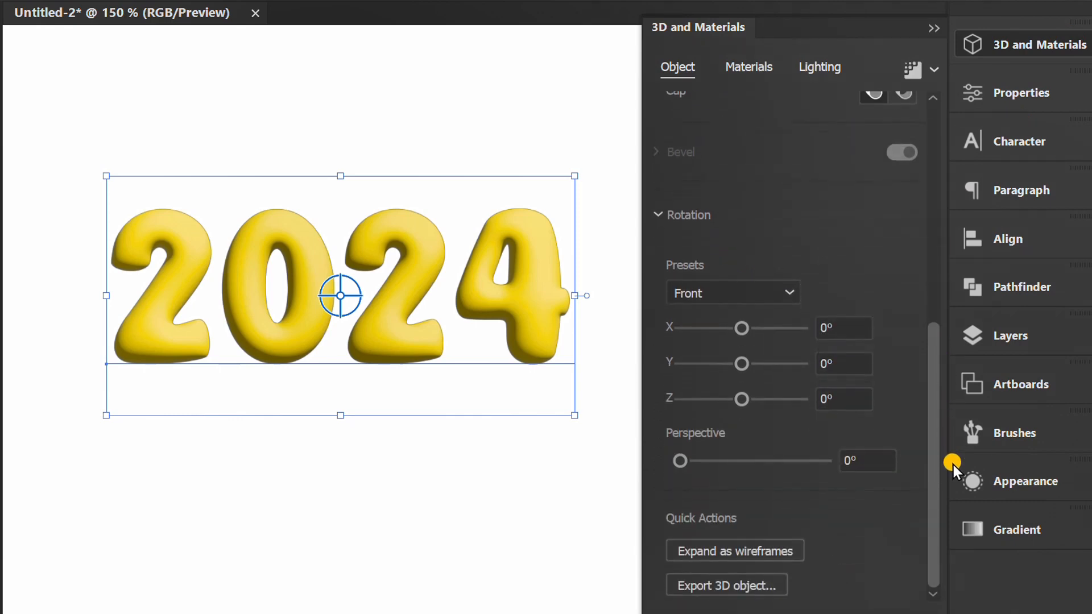
drag(739, 332, 752, 329)
click(818, 328)
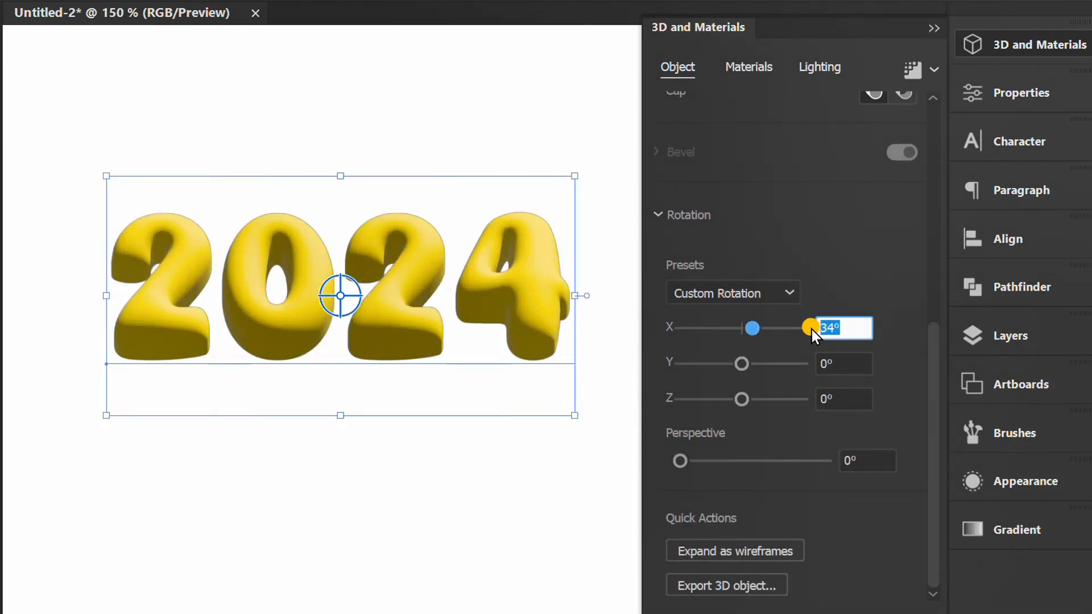
text(45)
drag(748, 363, 753, 364)
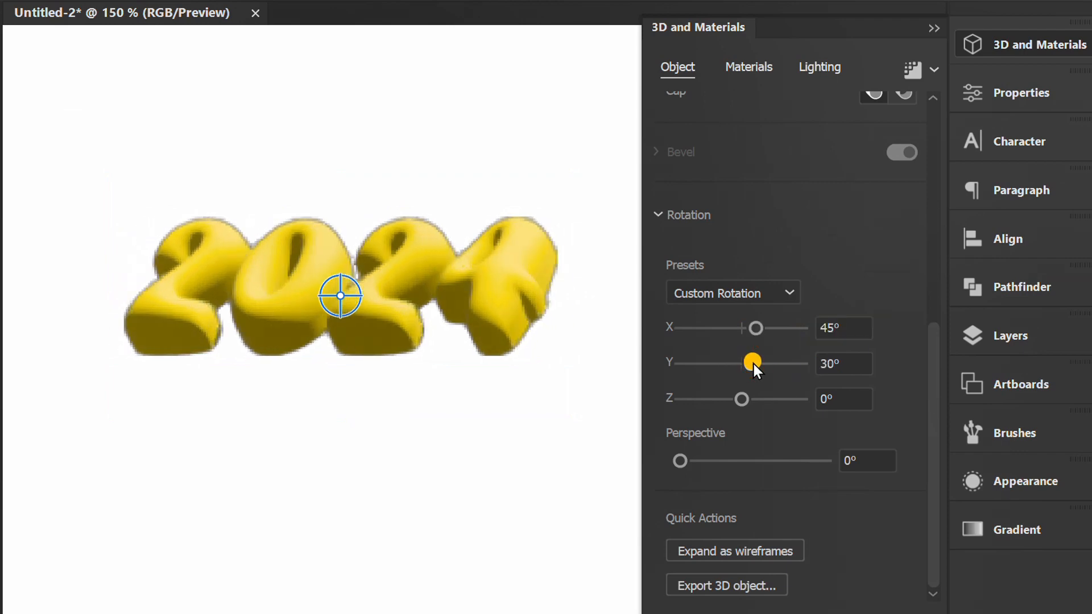
click(819, 363)
text(15)
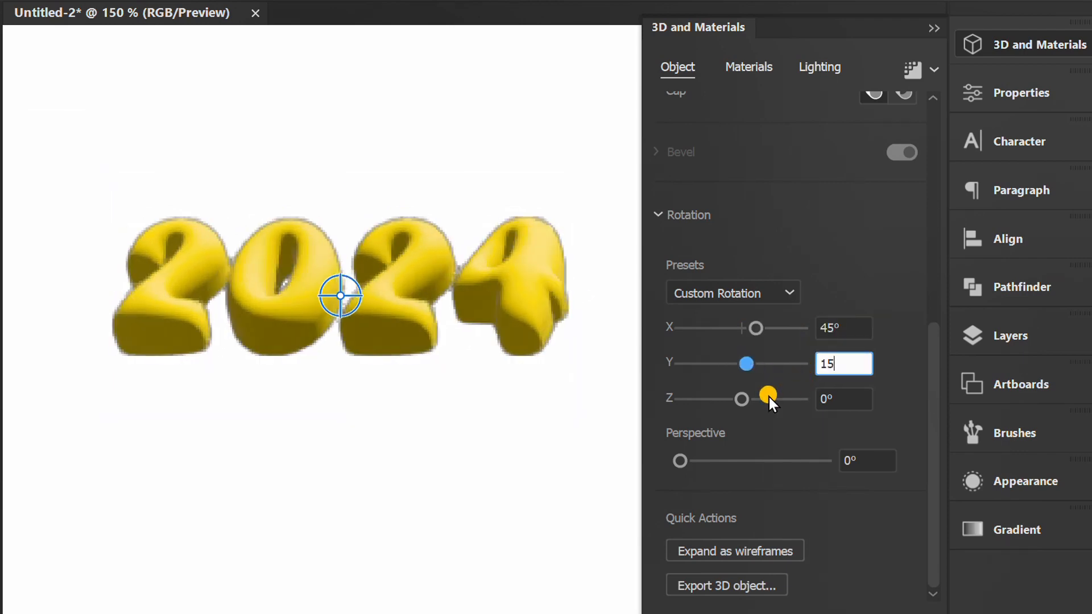
Set the inflated text's 3D rotation around Z to 20°.
drag(739, 399, 746, 398)
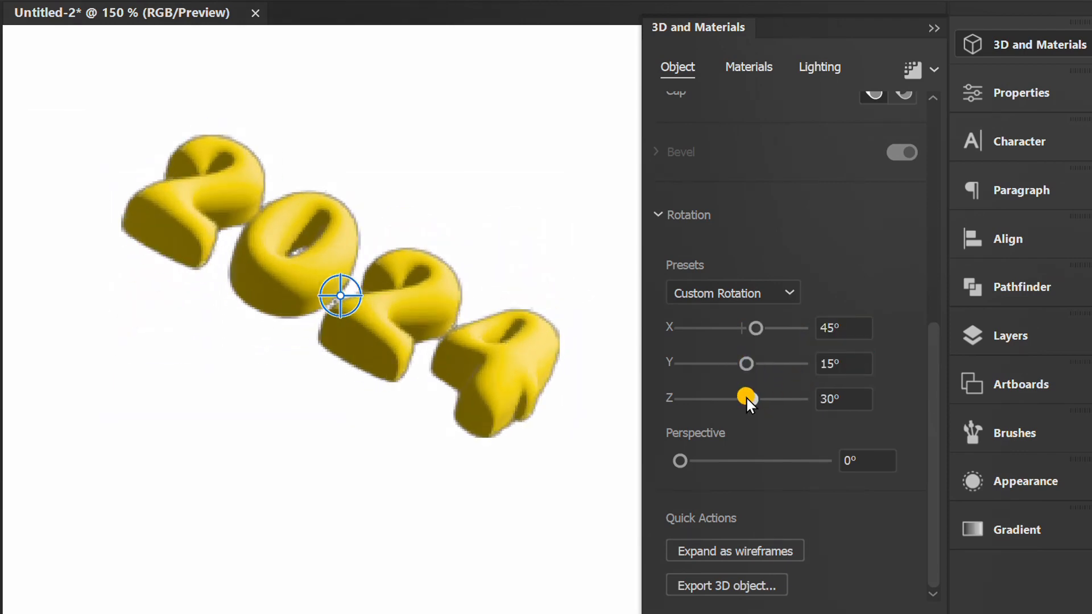
click(850, 398)
key(Down)
key(Down)
key(Down)
key(Down)
key(Down)
key(Down)
key(Down)
key(Down)
key(Down)
key(Down)
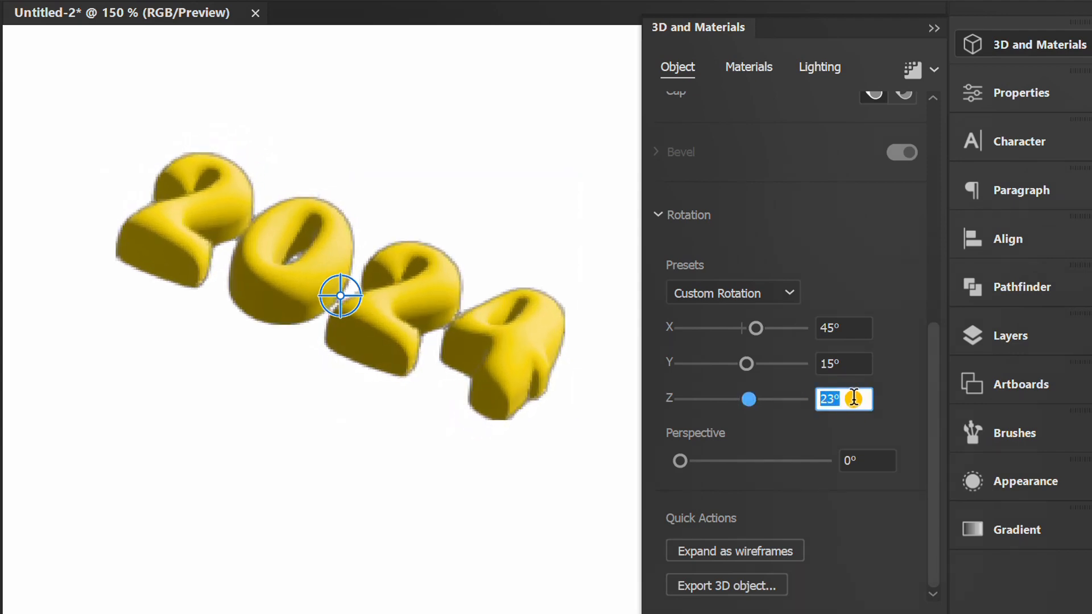
click(875, 254)
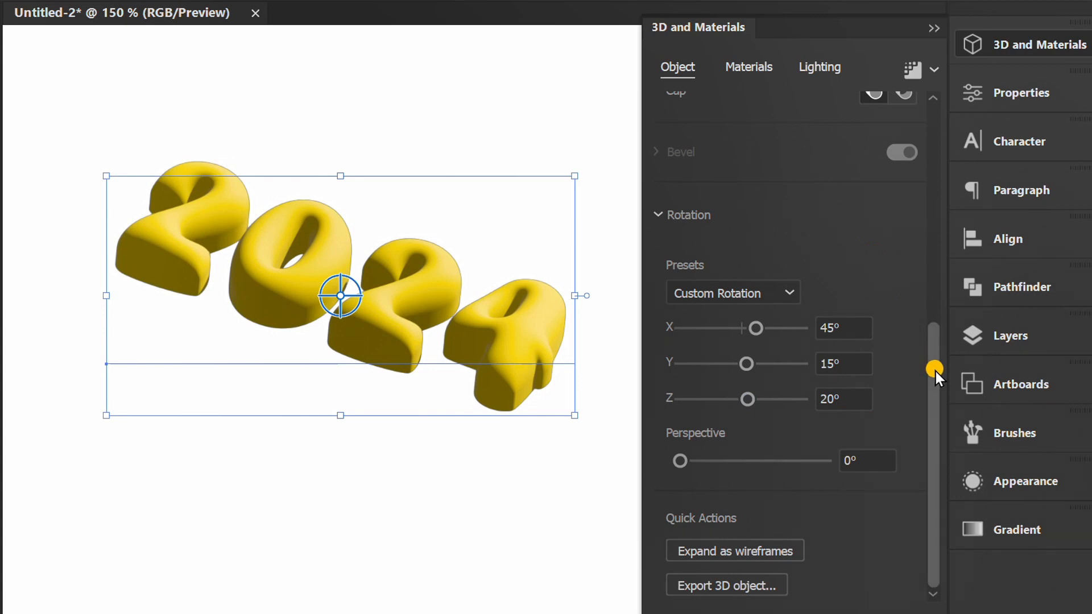
Reduce the inflate depth to 0 px and enable inflating on both sides.
drag(935, 371, 943, 129)
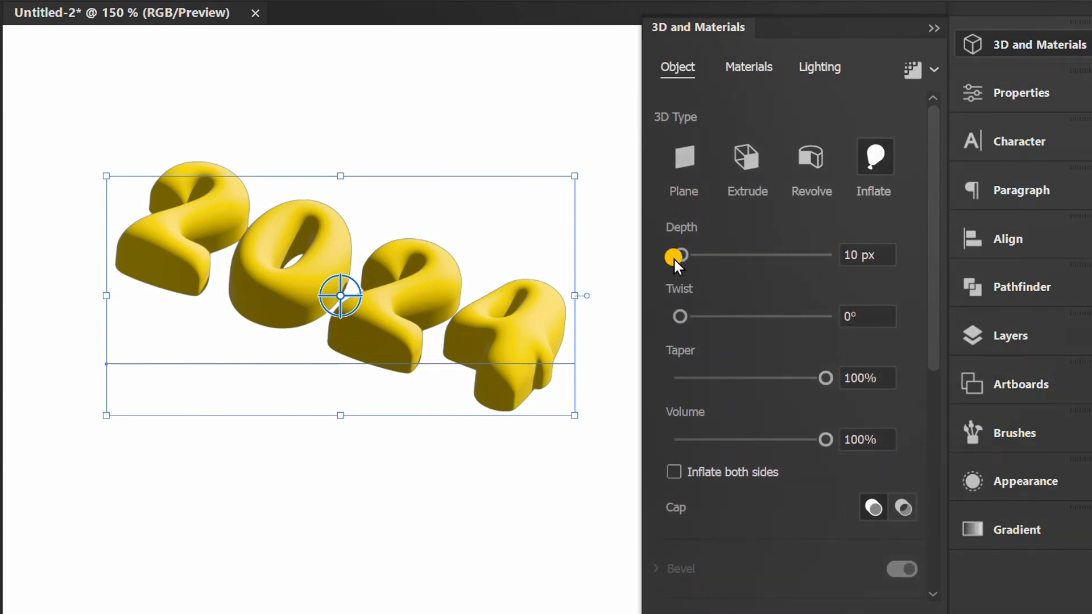
mouse_move(681, 255)
mouse_down()
mouse_move(712, 254)
mouse_move(676, 258)
mouse_up()
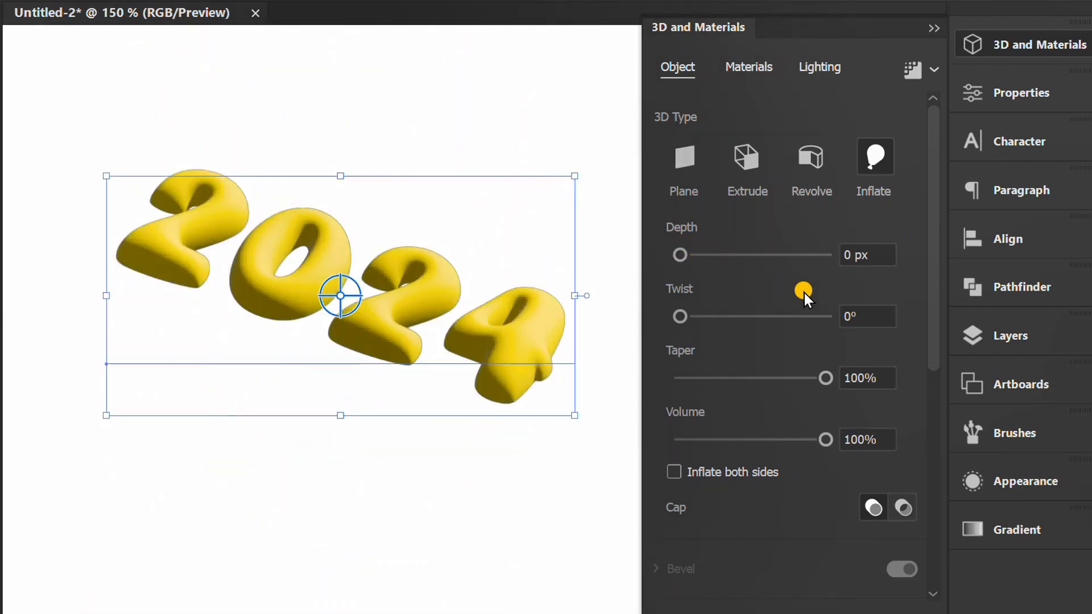
click(675, 472)
Set the inflate volume of the 2024 text to 60%.
drag(823, 439, 775, 439)
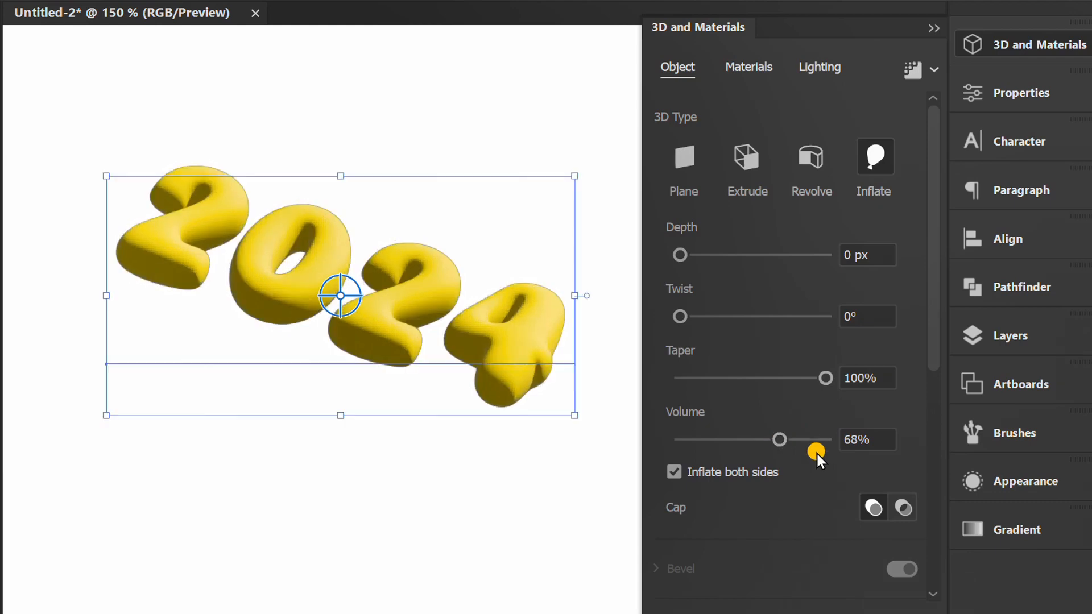
click(884, 439)
key(Down)
key(Down)
key(Down)
key(Down)
key(Down)
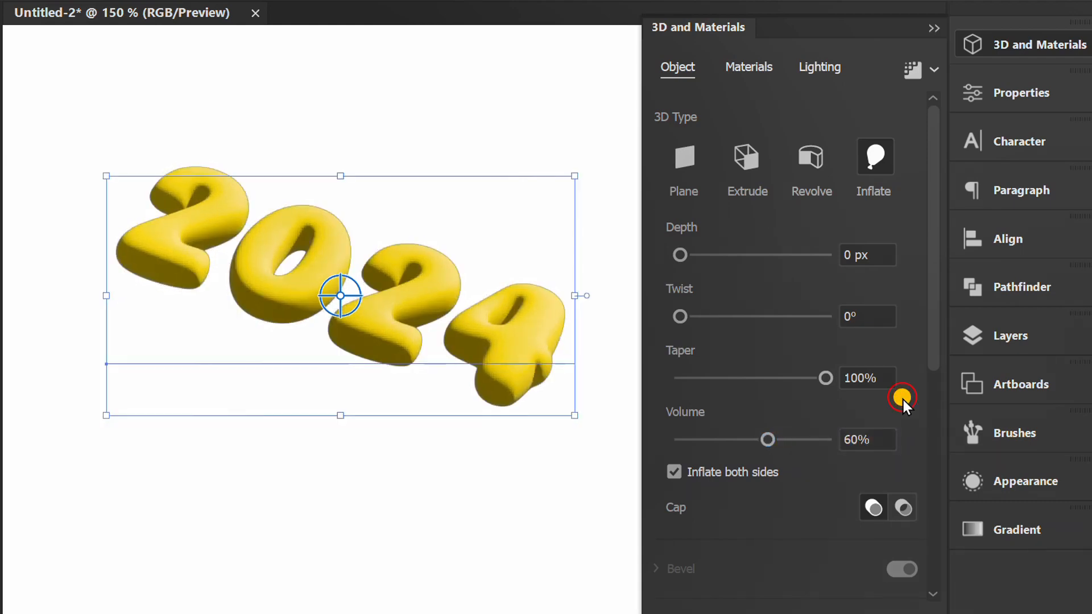
Try Fine Leather and two other leather-like Adobe Substance materials on the inflated 2024 text.
click(749, 68)
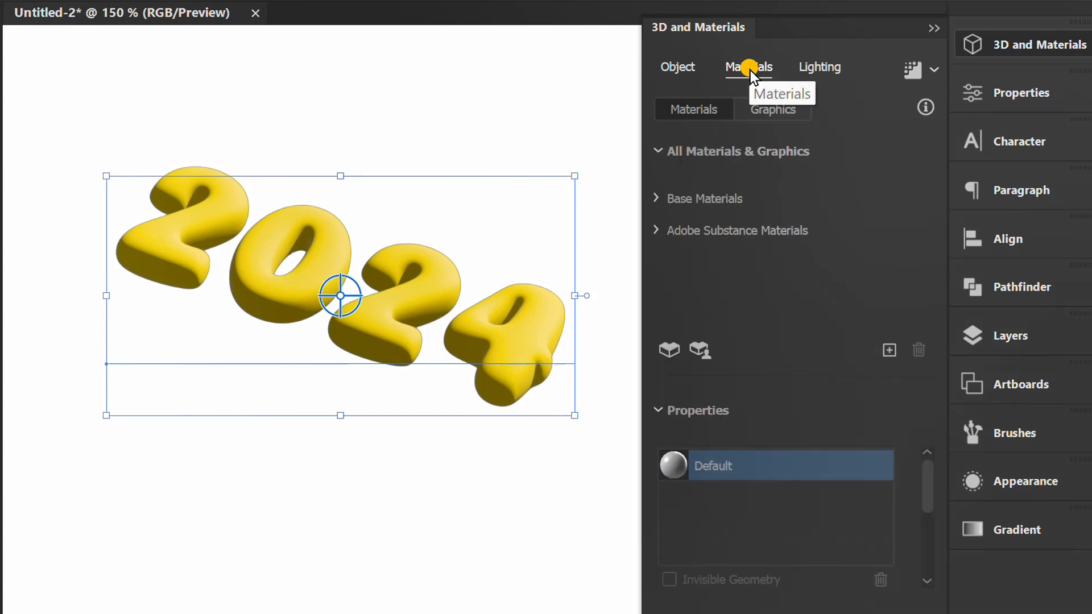
click(657, 149)
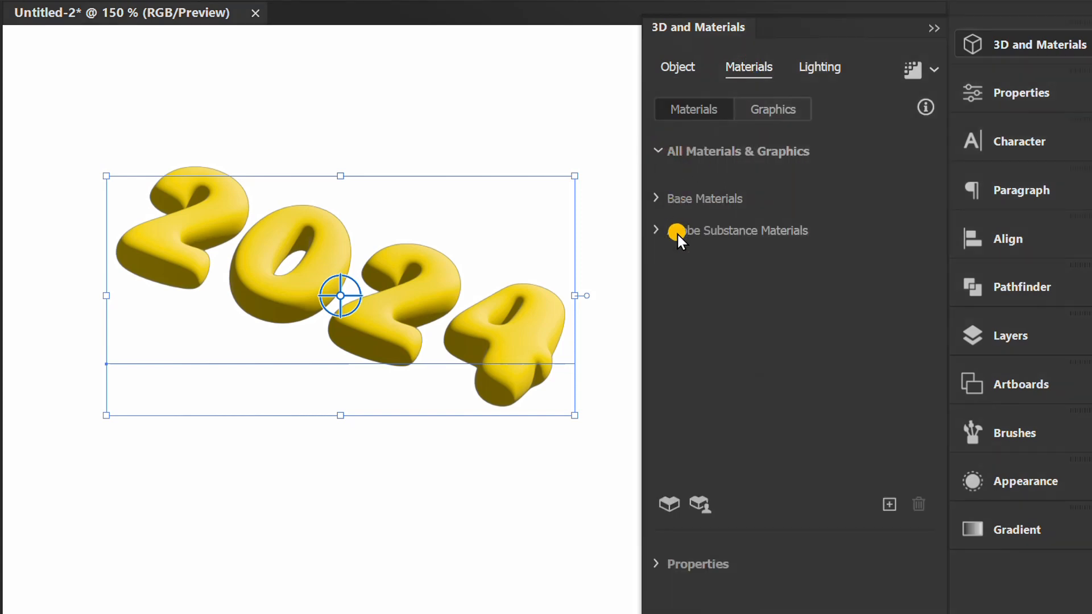
click(656, 228)
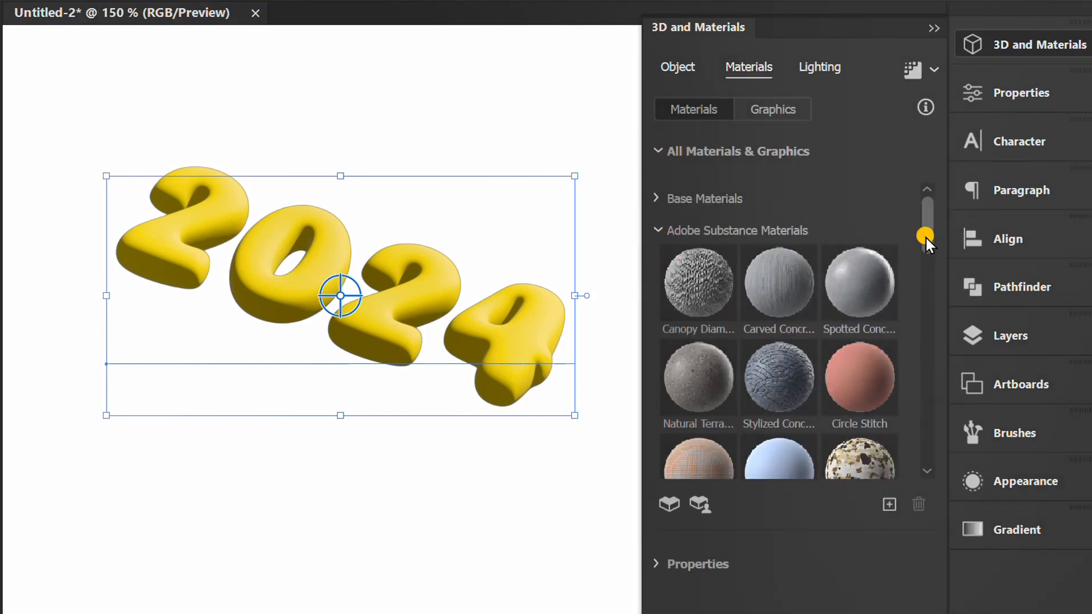
drag(926, 238, 905, 289)
click(777, 346)
click(699, 434)
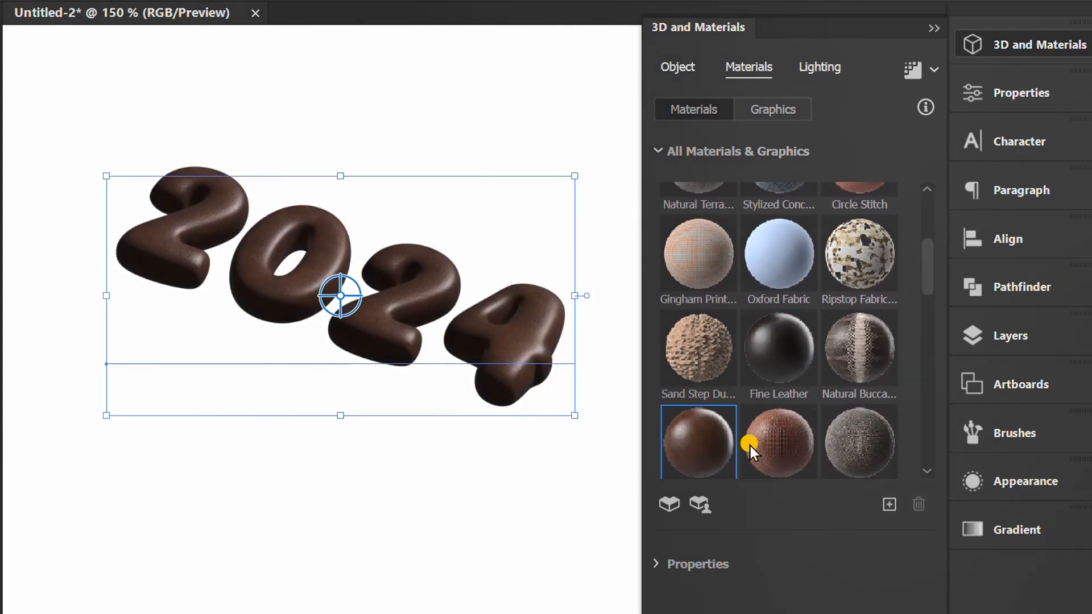
click(779, 446)
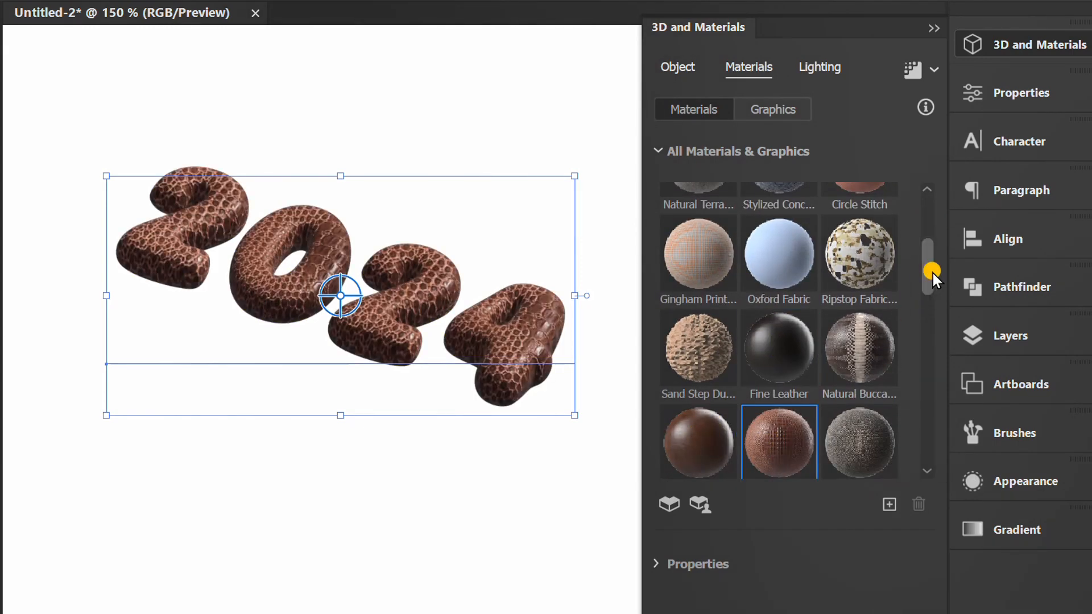
Apply the Default base material to the inflated 2024 text.
drag(933, 273, 947, 218)
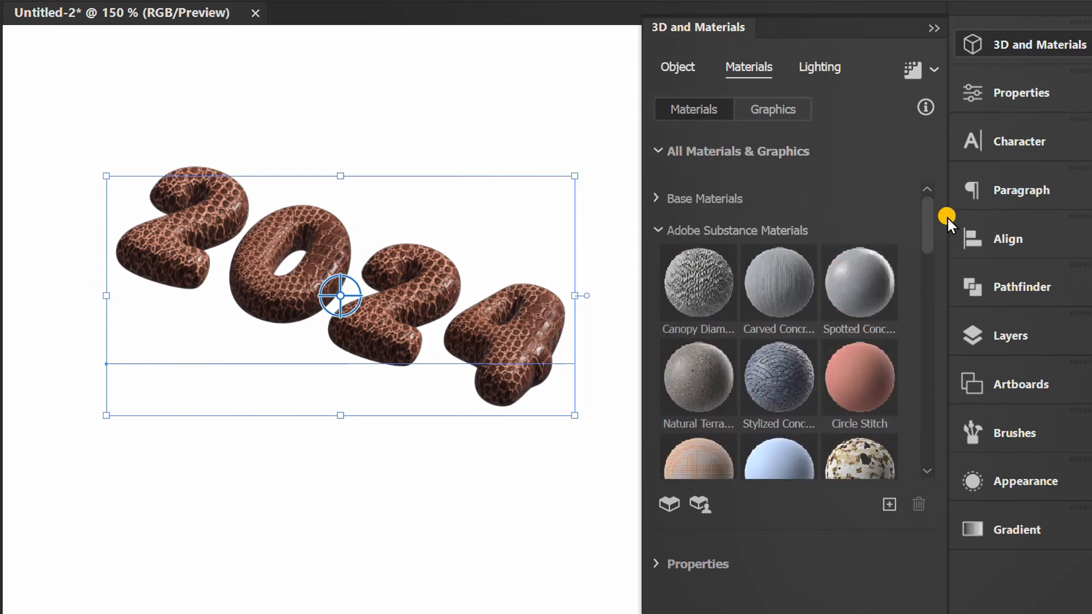
click(656, 197)
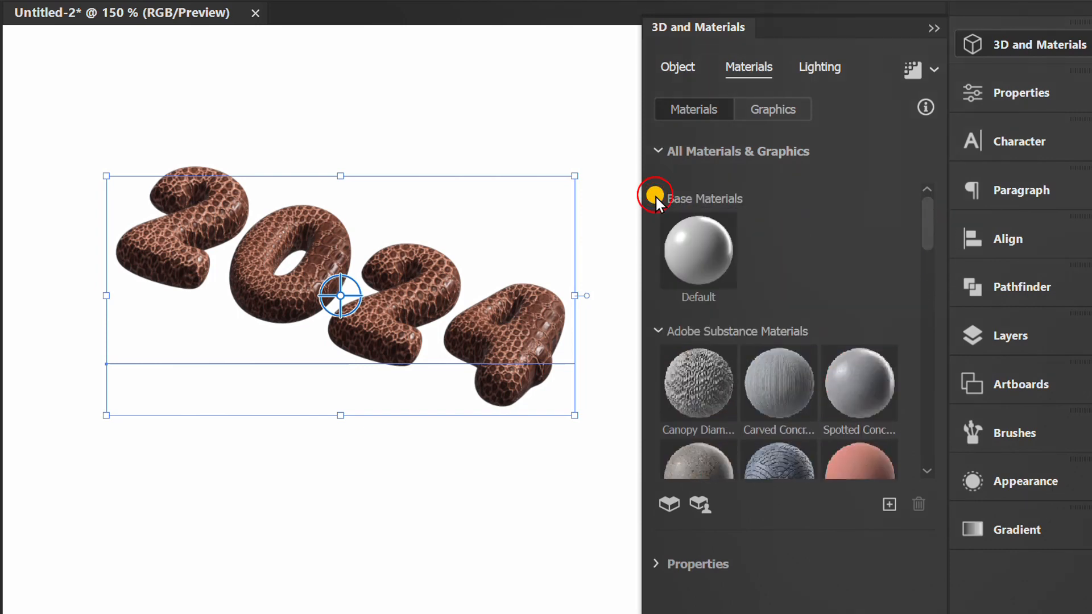
click(697, 251)
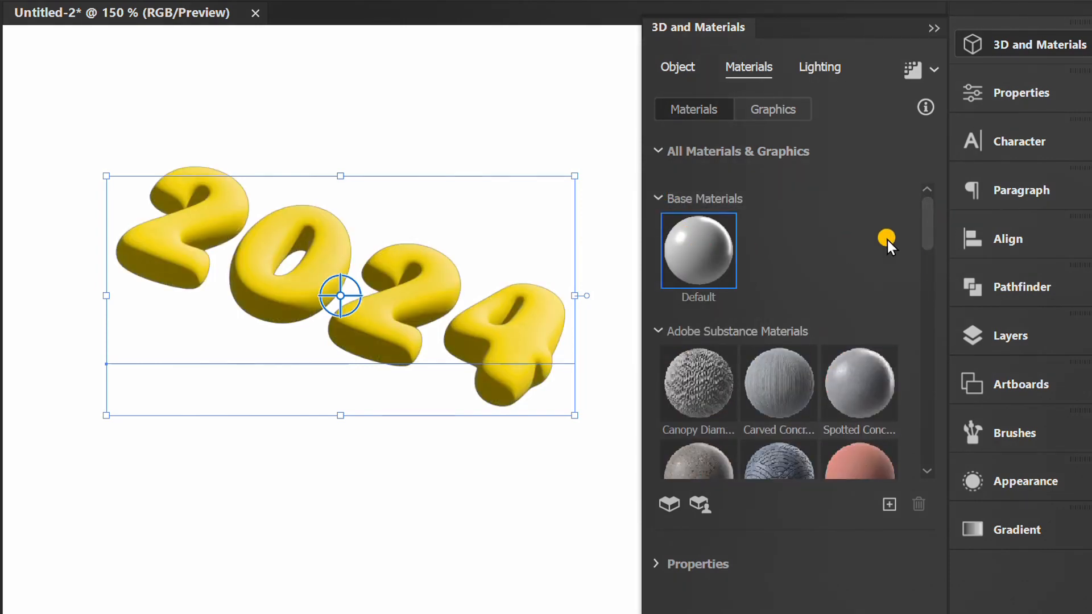
Set the Default material's metallic property to 0.9 and open its roughness value for editing.
click(655, 152)
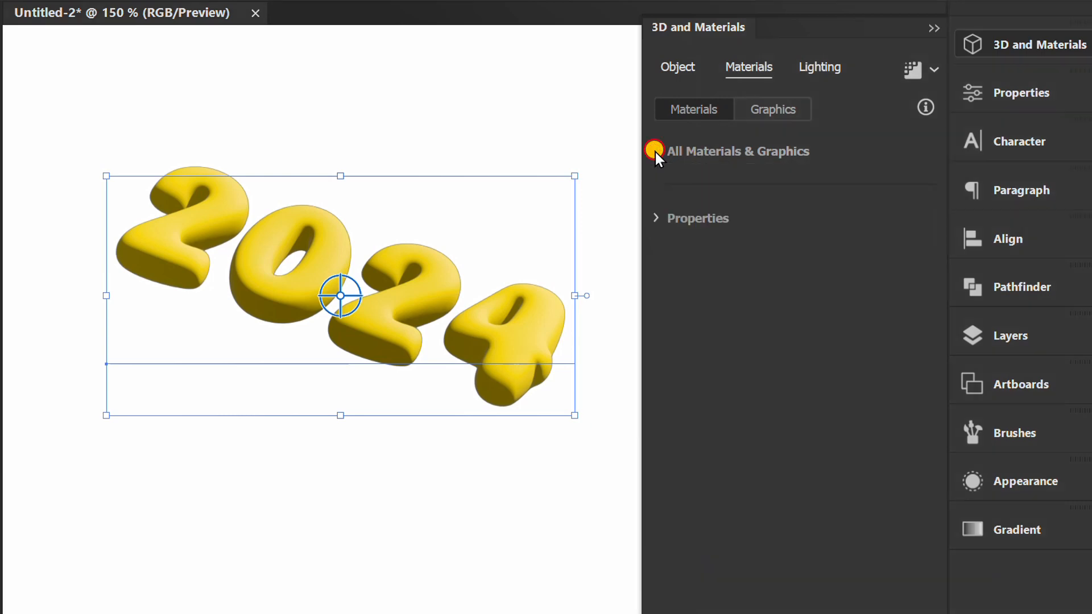
click(658, 217)
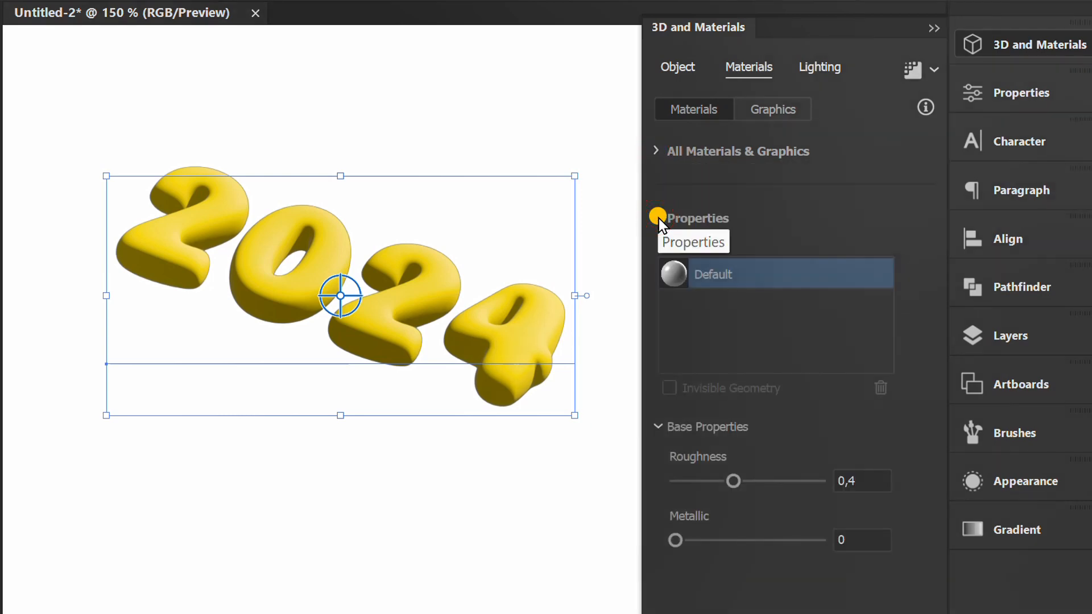
click(870, 481)
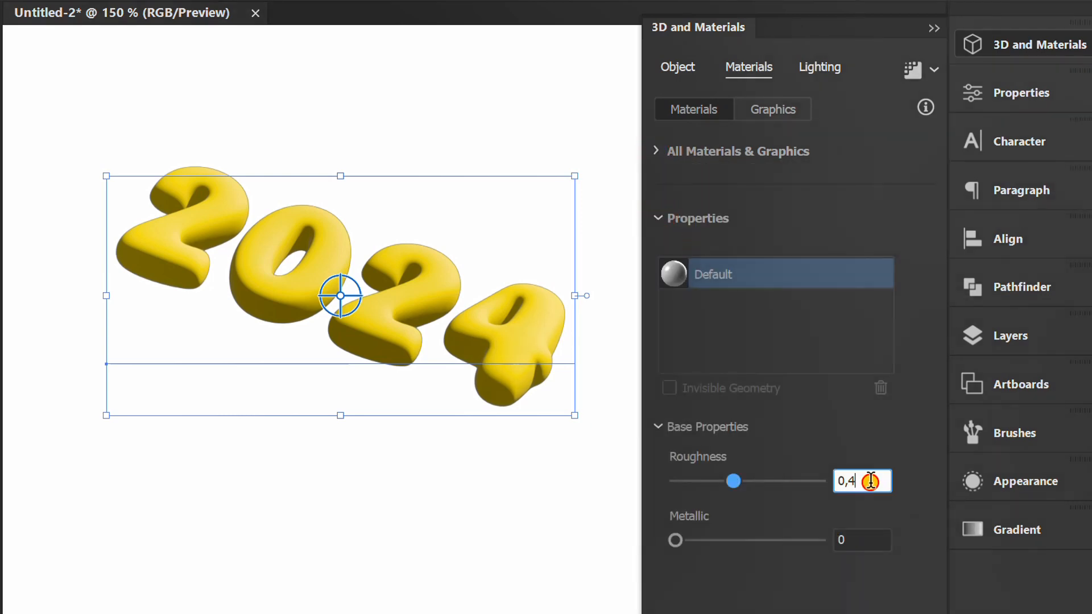
mouse_move(734, 481)
mouse_down()
mouse_move(710, 483)
mouse_move(759, 483)
mouse_move(733, 481)
mouse_up()
drag(675, 540, 797, 540)
double_click(874, 540)
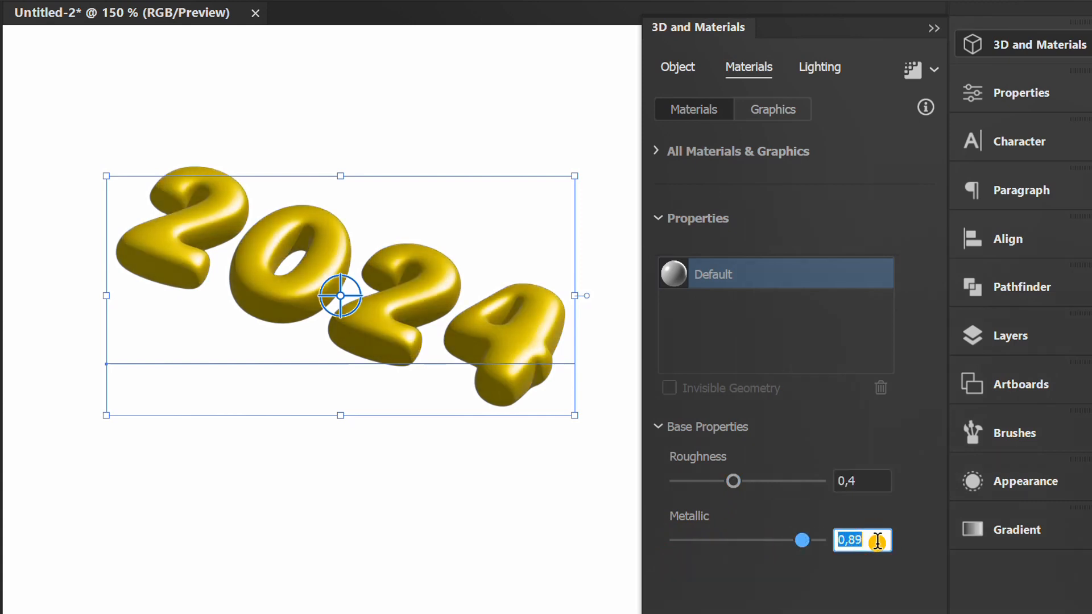
click(864, 477)
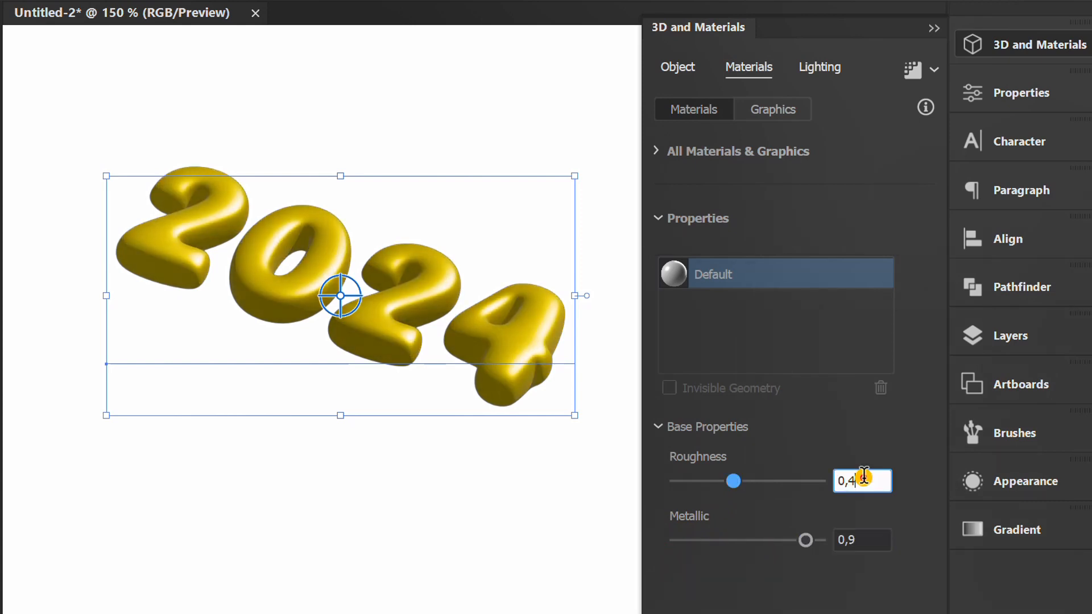
Try the Right, Top Left and Diffuse lighting presets on the 2024 text and settle on Standard.
click(822, 67)
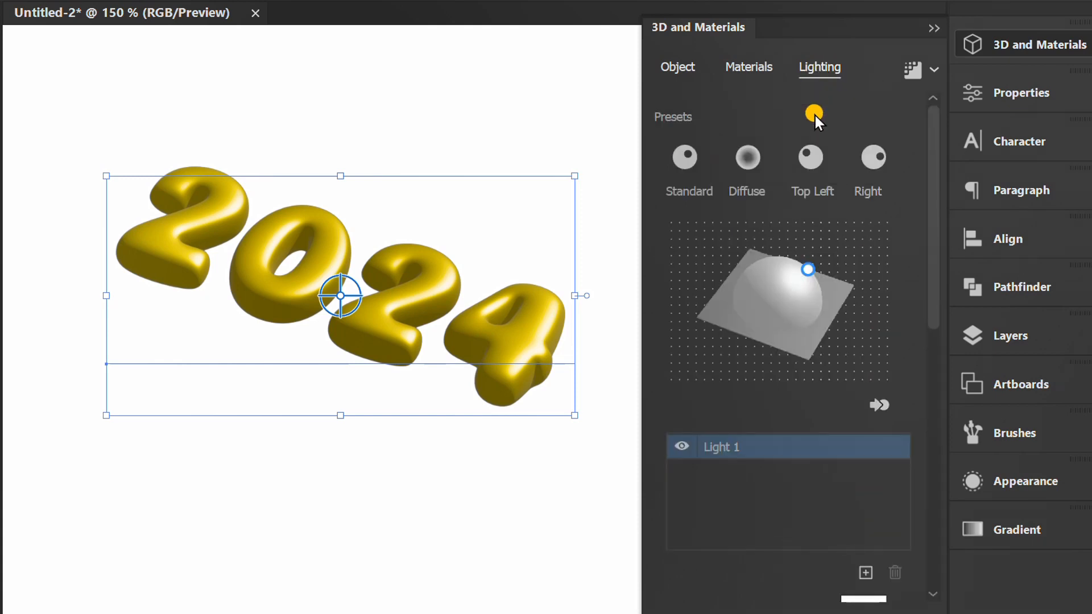
drag(808, 269, 777, 268)
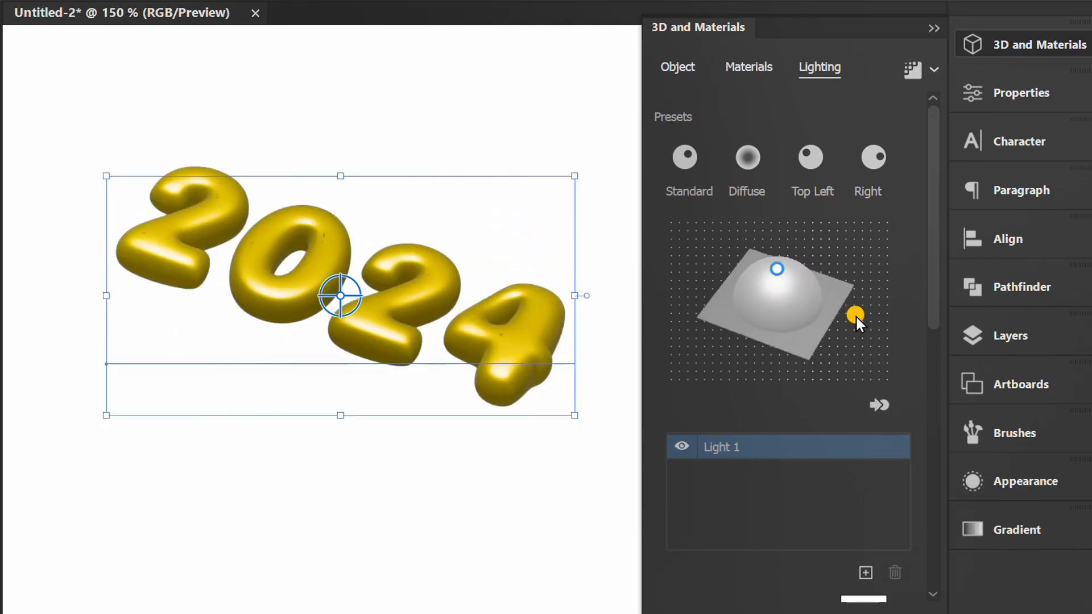
click(876, 162)
click(812, 165)
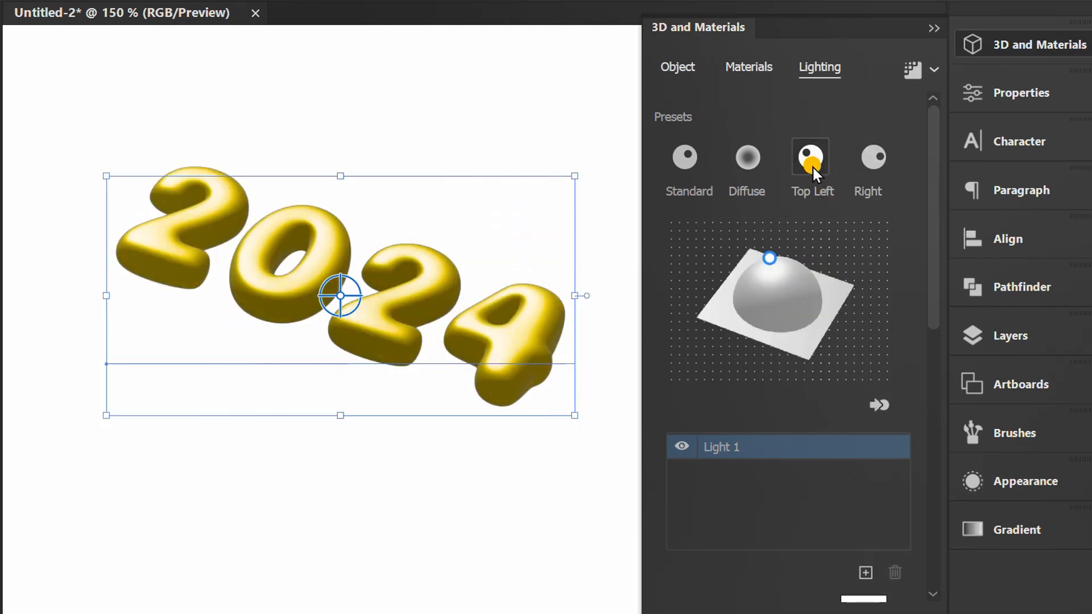
click(687, 164)
click(748, 169)
click(689, 166)
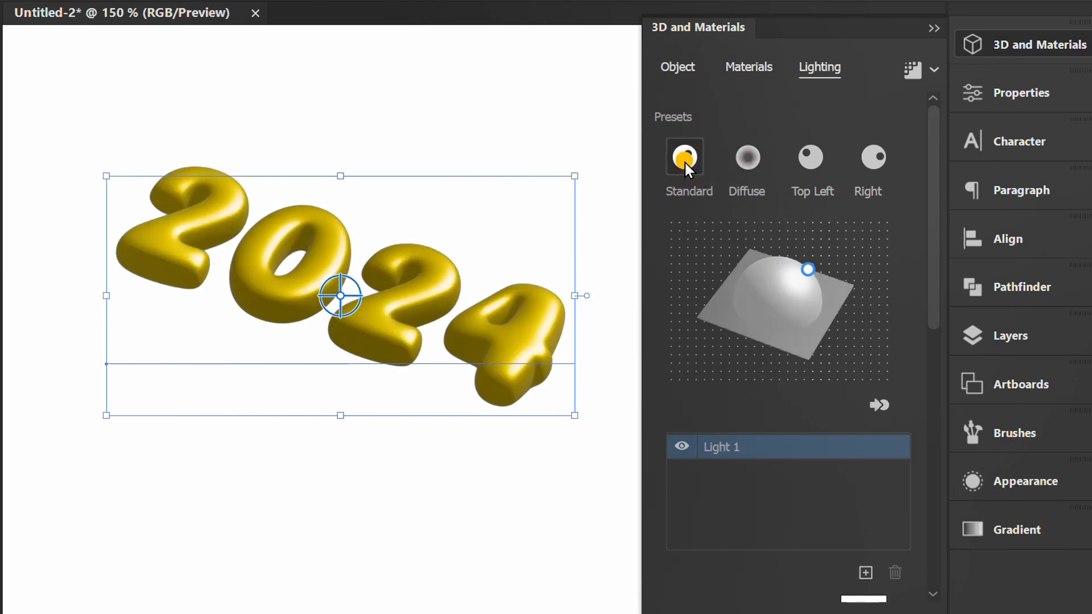
Enable shadows behind the 2024 text and set the shadow bounds to 50%.
drag(933, 173, 940, 433)
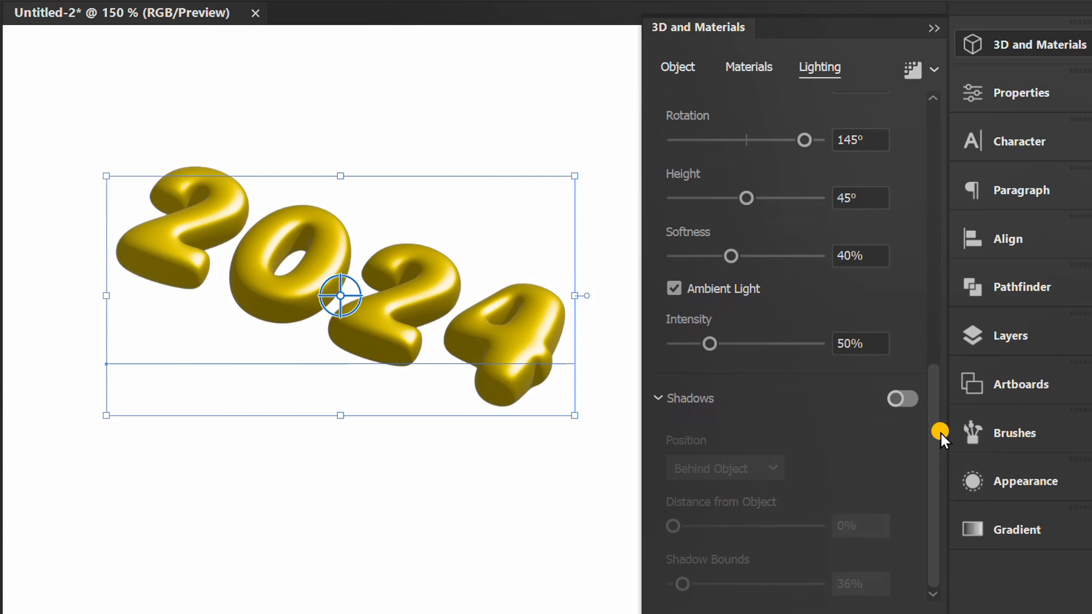
click(907, 401)
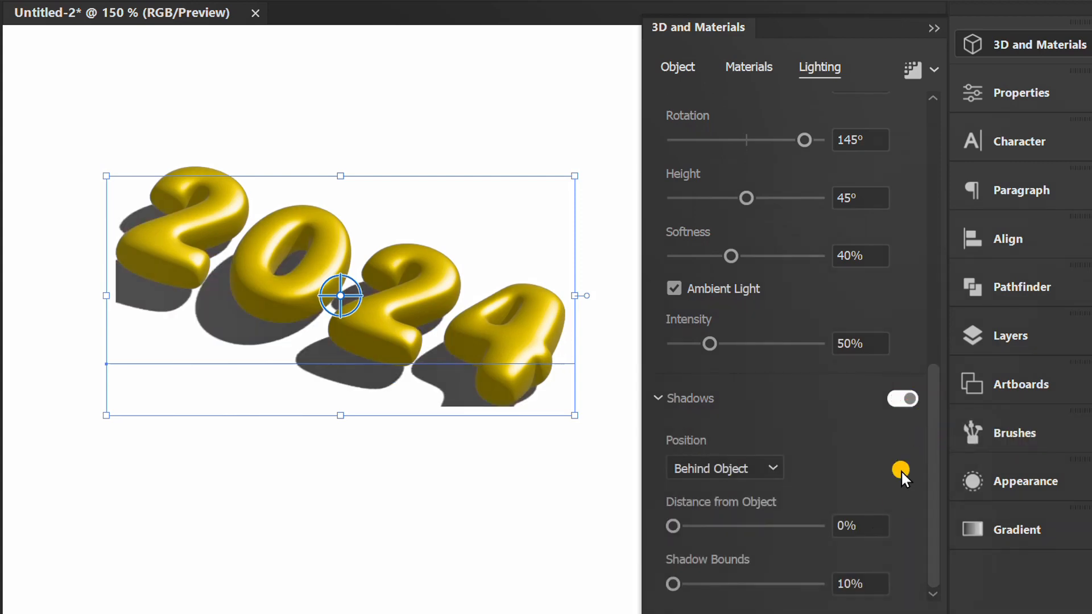
mouse_move(674, 582)
mouse_down()
mouse_move(719, 586)
mouse_move(694, 586)
mouse_up()
click(859, 584)
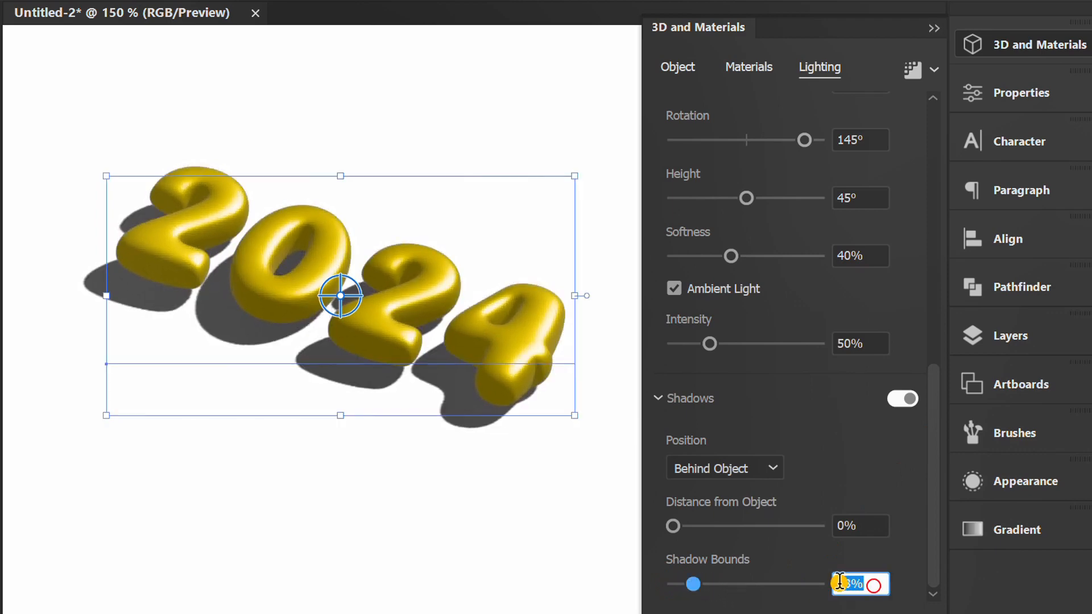
text(50)
click(862, 522)
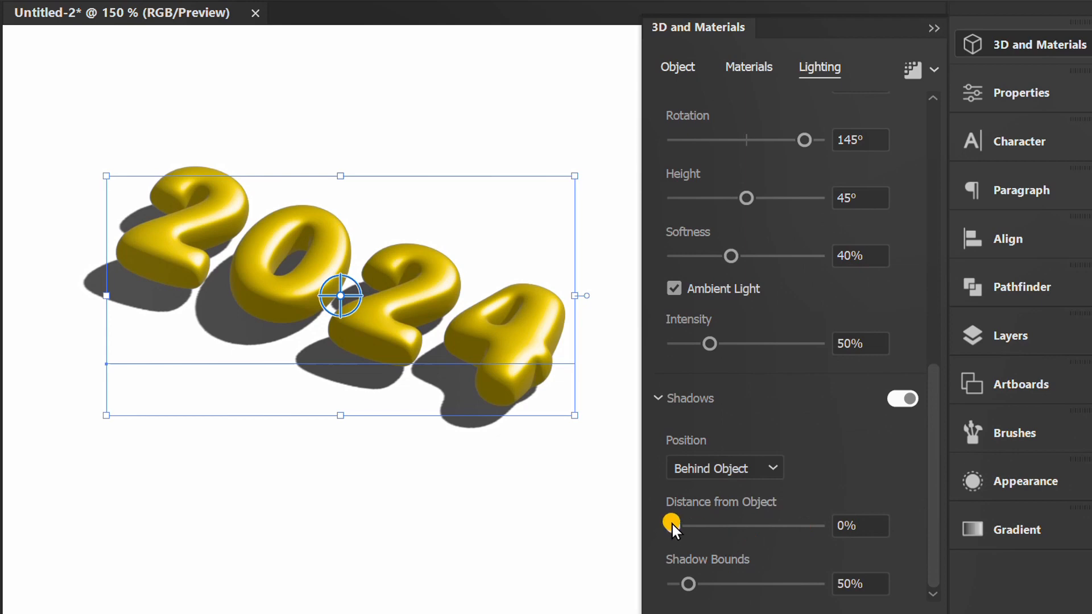
drag(672, 524, 647, 527)
Adjust Light 1 on the 2024 text to 18° rotation, 65° height and 80% softness.
drag(936, 482, 953, 408)
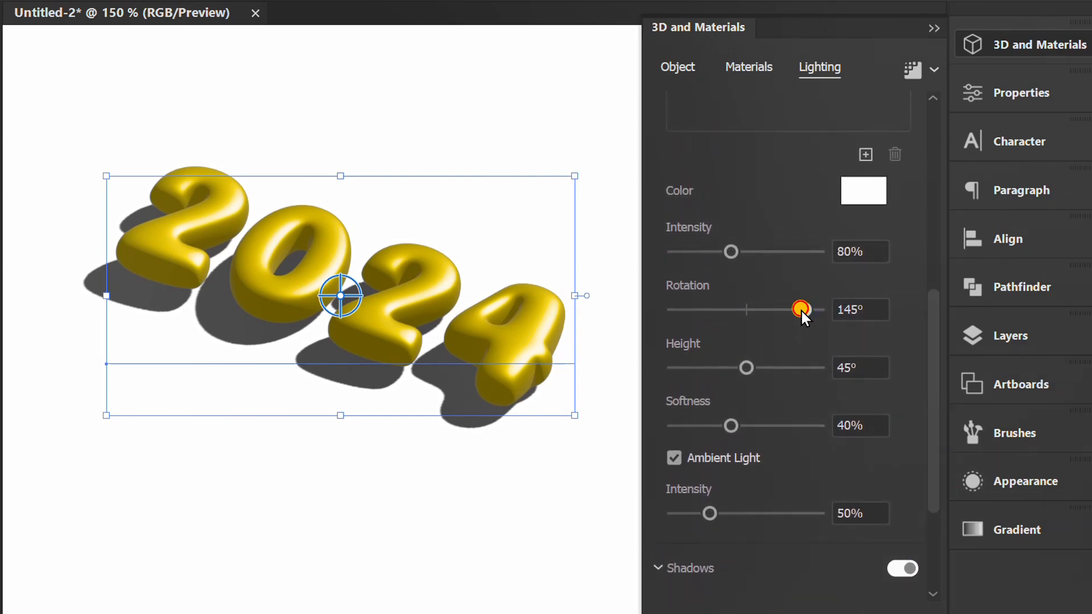
drag(803, 311, 753, 310)
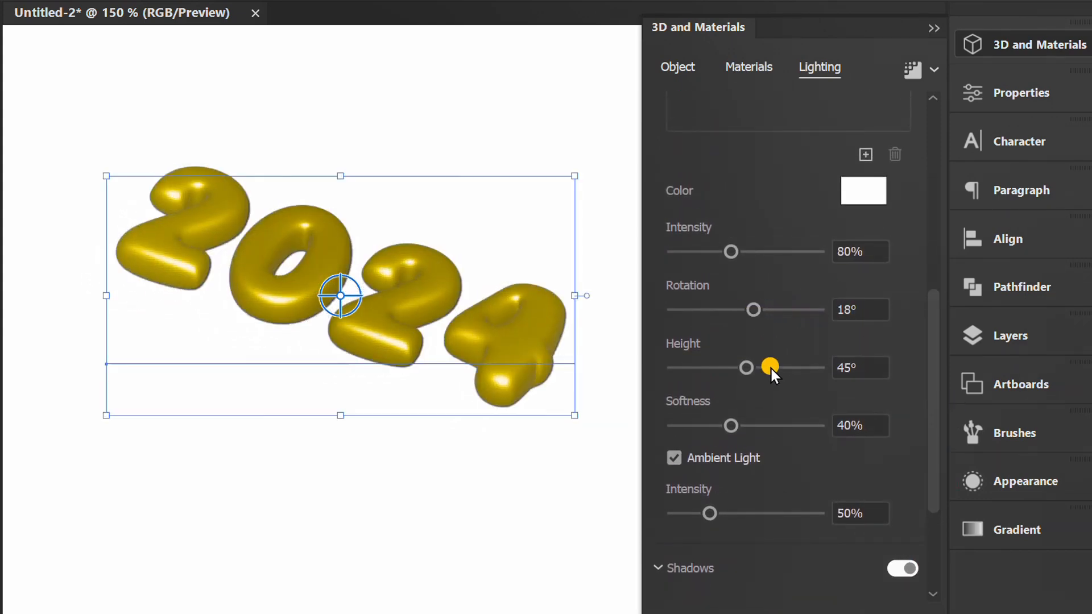
drag(744, 367, 779, 370)
drag(731, 426, 750, 426)
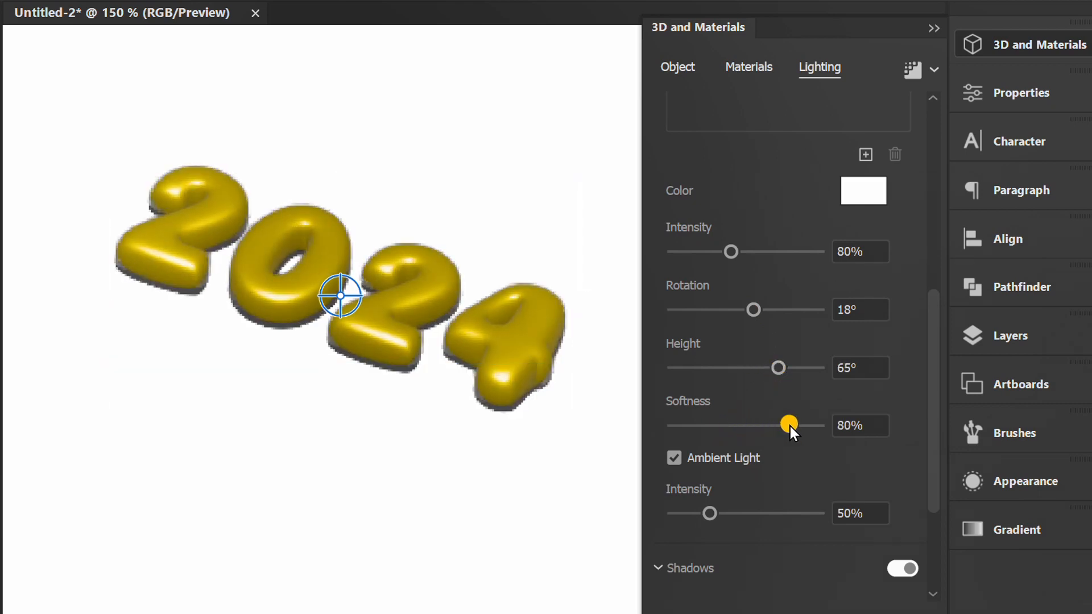
Keep ambient light enabled and set its intensity to 30%.
click(674, 458)
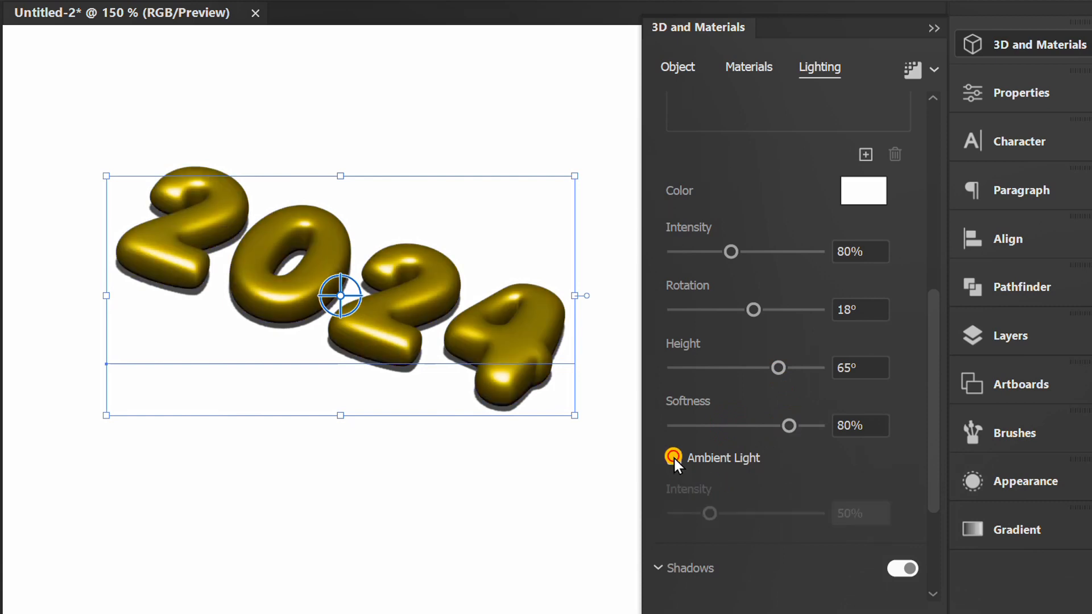
click(673, 459)
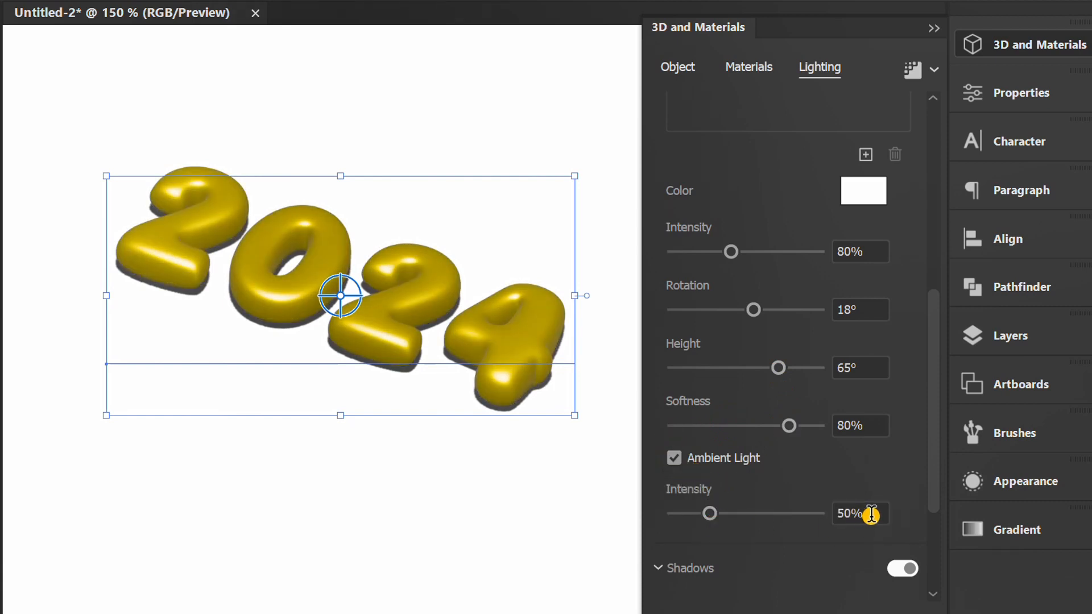
drag(709, 513, 694, 516)
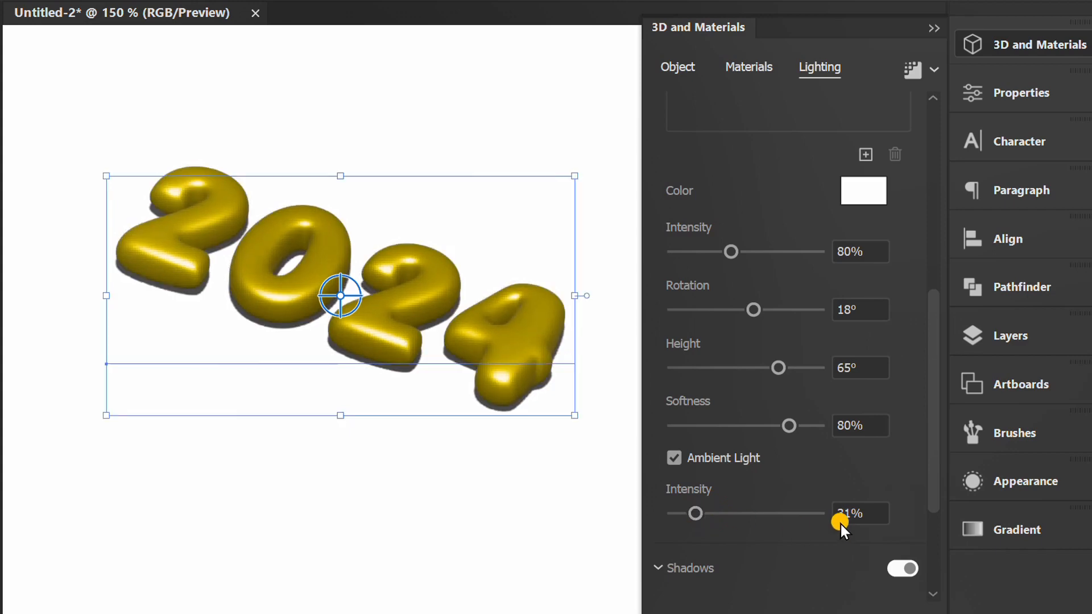
click(874, 513)
key(Down)
click(890, 466)
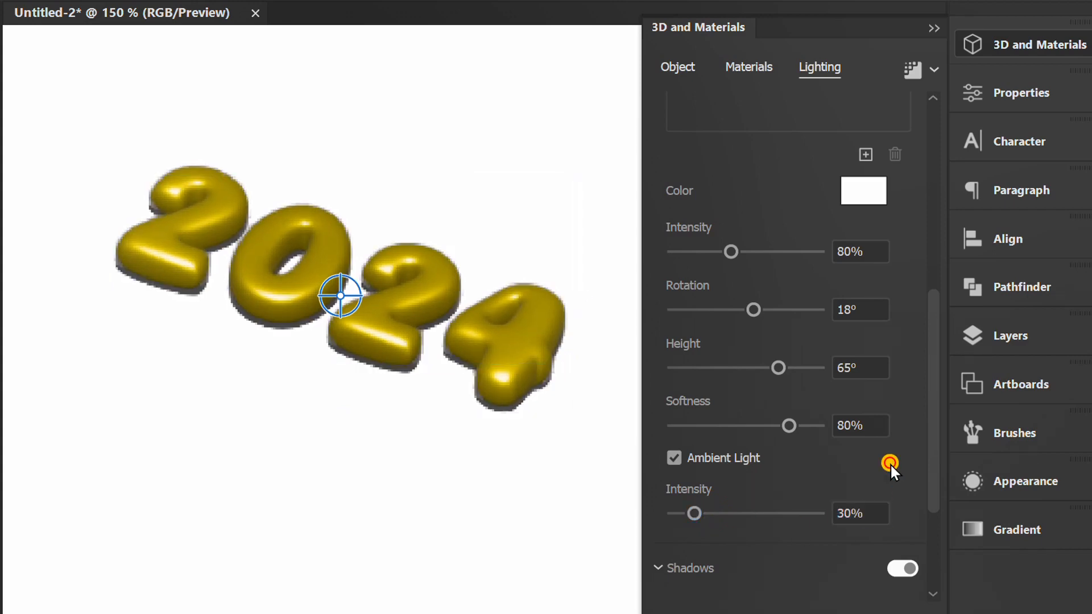
Enable ray tracing in the render settings, compare the quality levels and choose Low.
drag(932, 427, 950, 244)
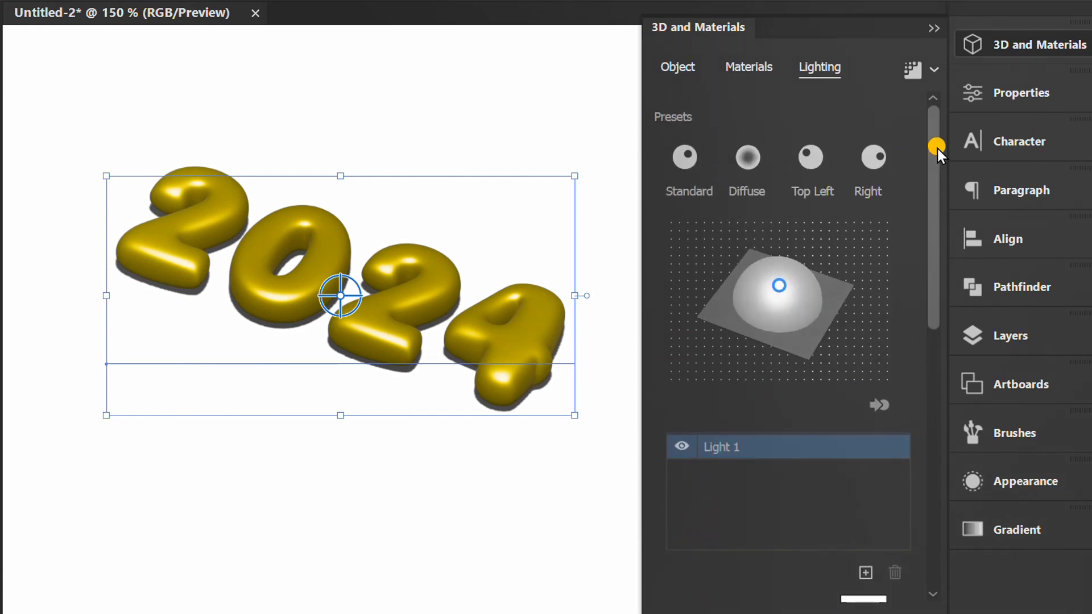
click(931, 69)
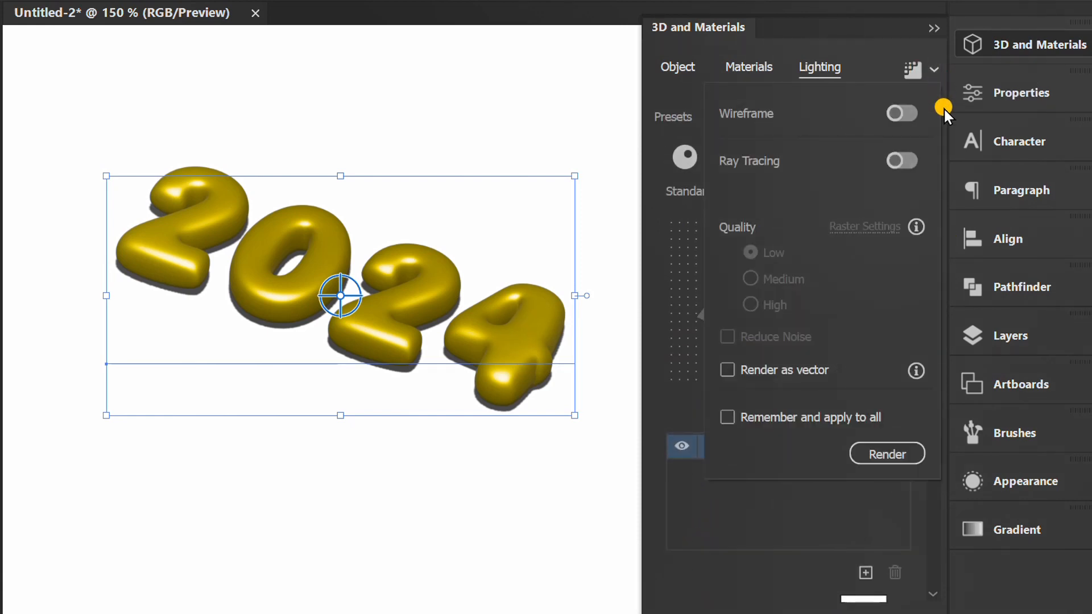
click(908, 163)
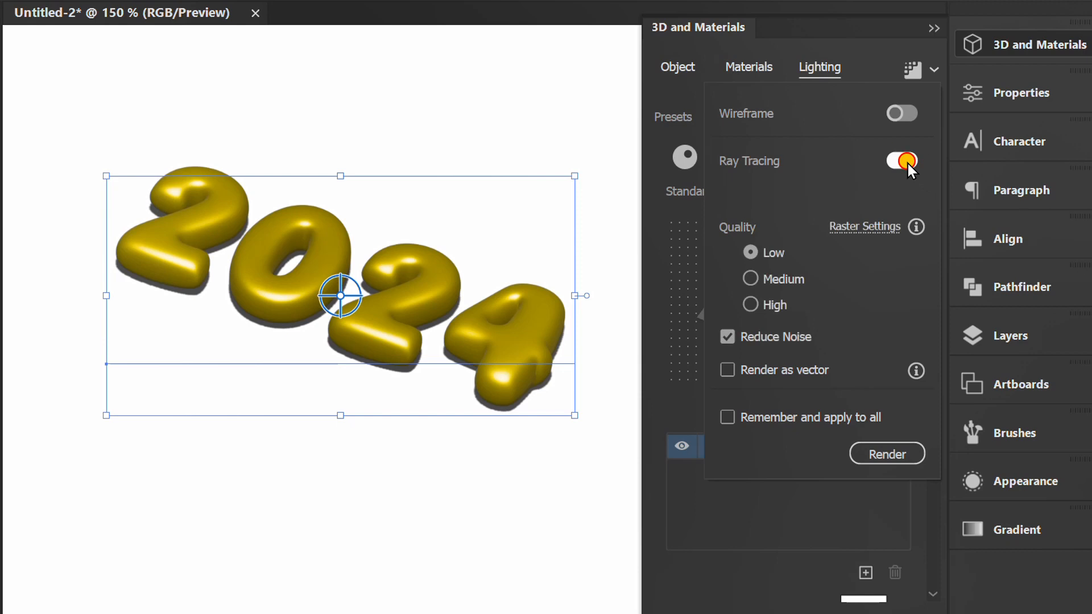
click(752, 278)
click(753, 303)
click(750, 251)
click(936, 68)
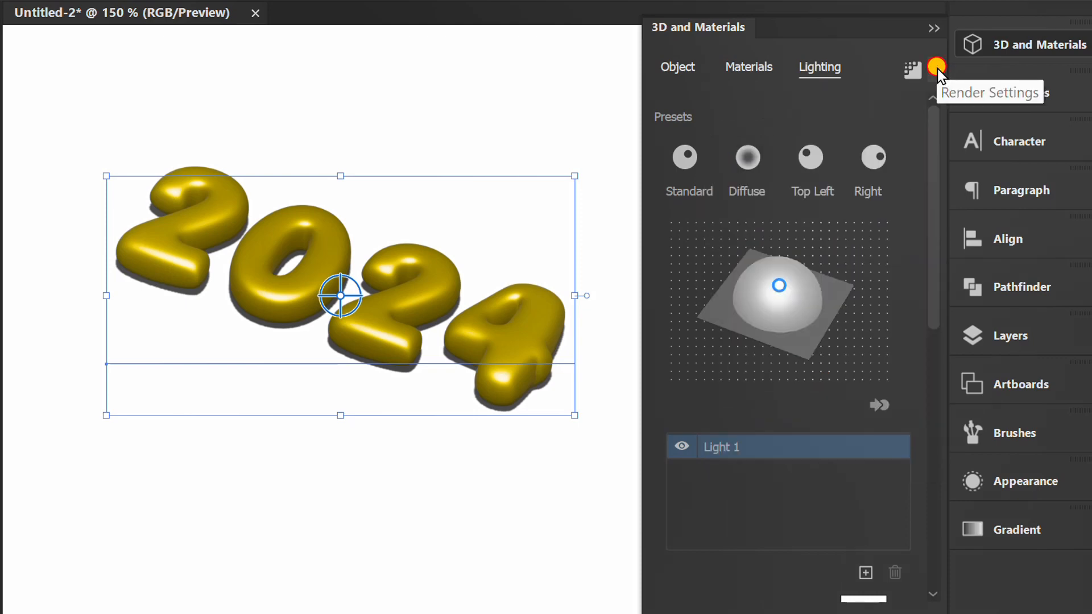
Render the 2024 text's 3D effect with ray tracing and collapse the 3D settings to view the artwork.
click(912, 73)
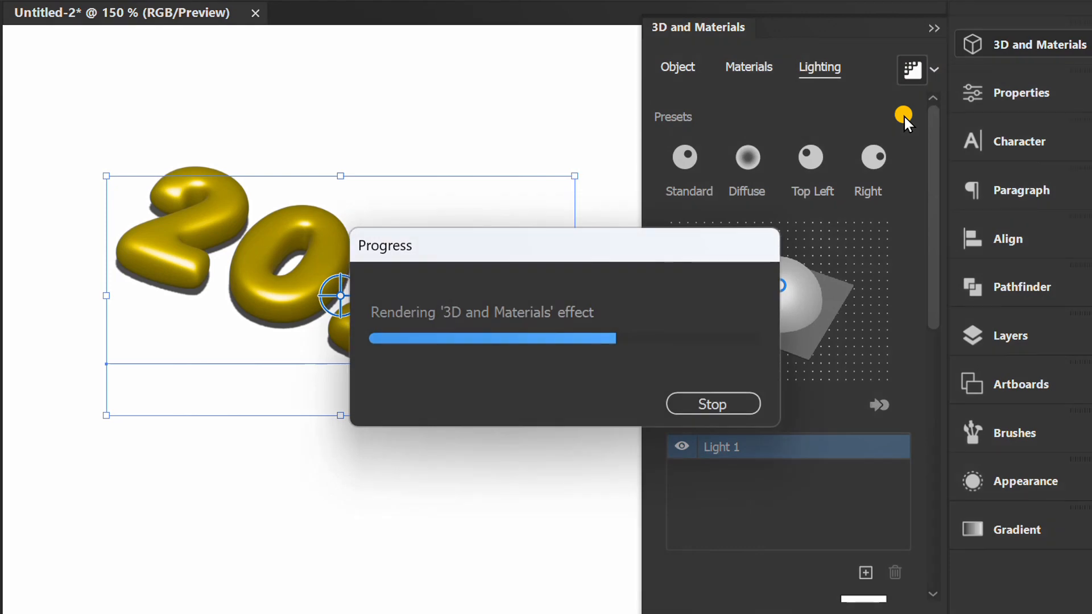
click(936, 31)
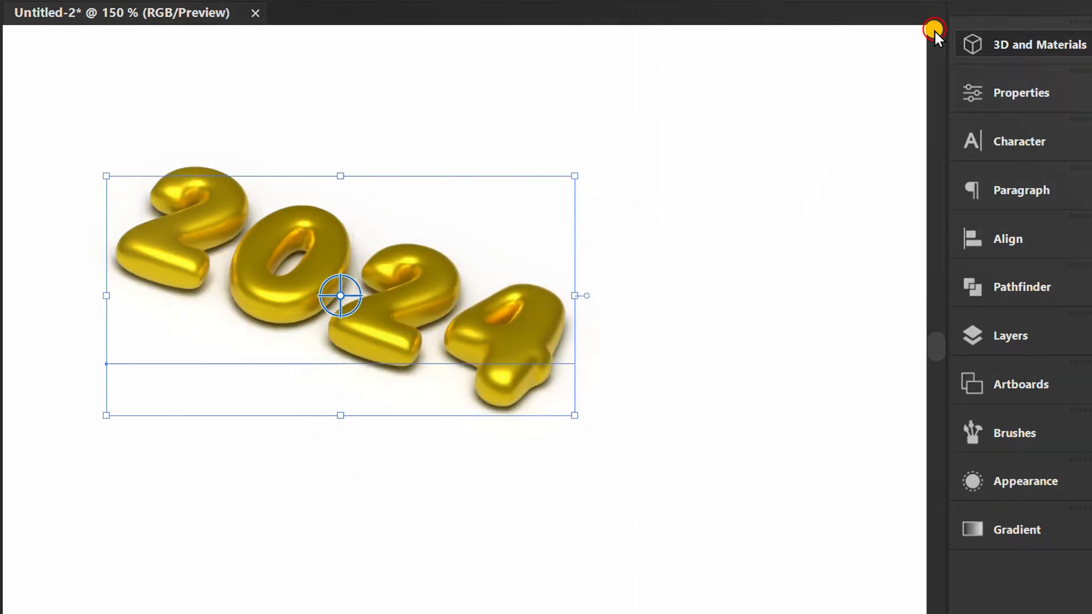
key(space)
drag(348, 505, 437, 524)
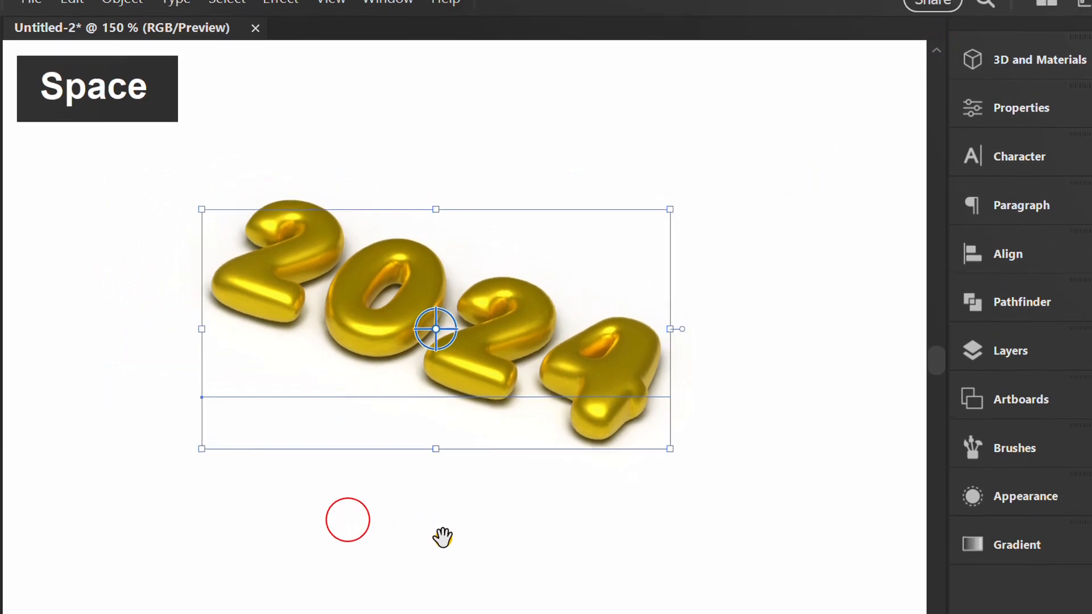
Expand the appearance of the 2024 artwork and crop the resulting image closely around the gold numerals on all four sides.
click(116, 18)
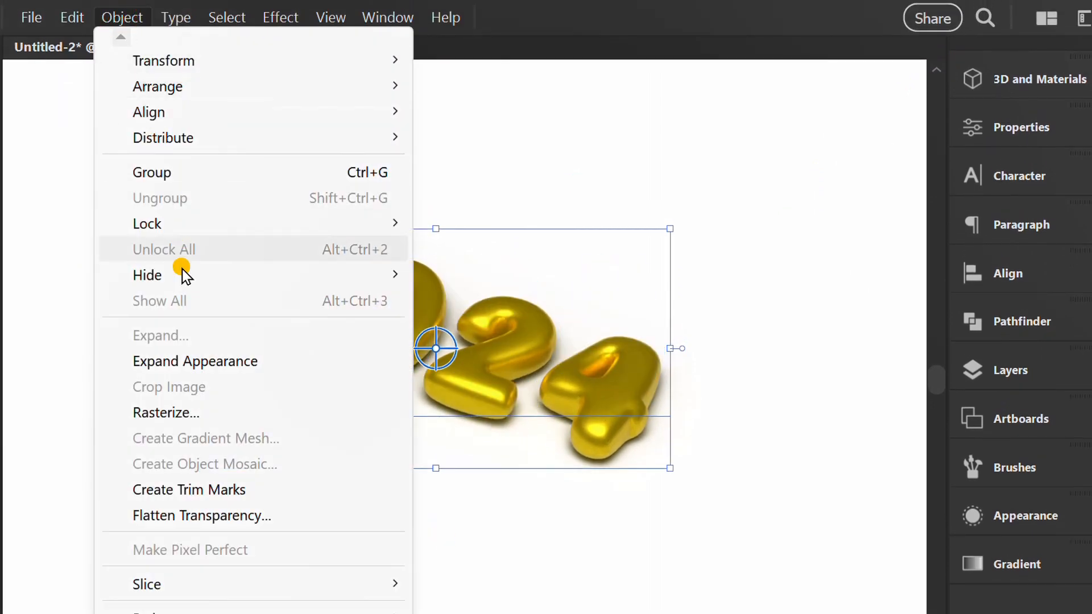
click(186, 362)
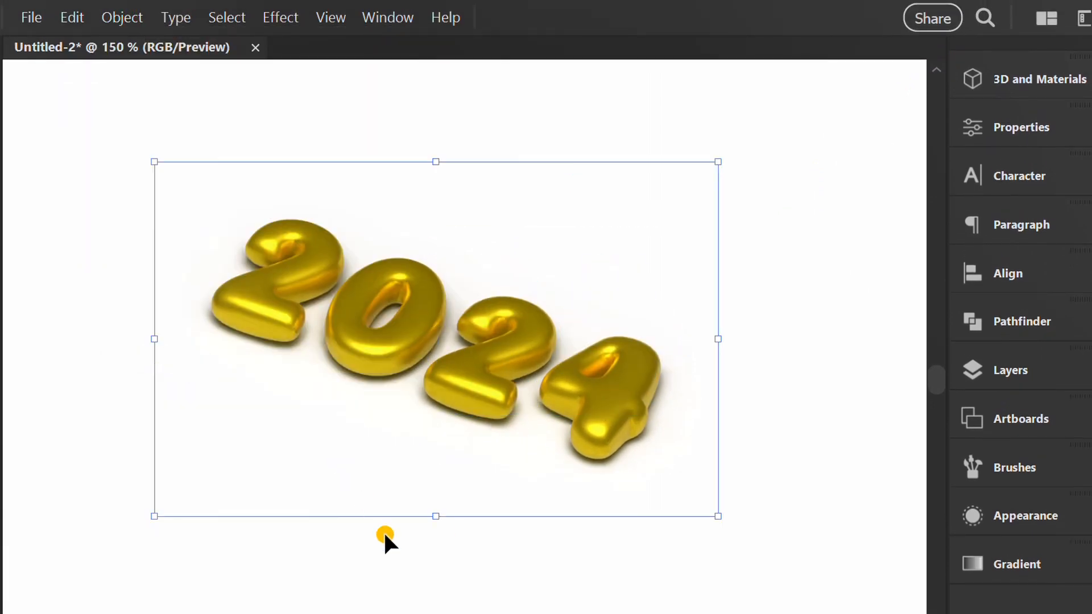
right_click(337, 287)
click(438, 435)
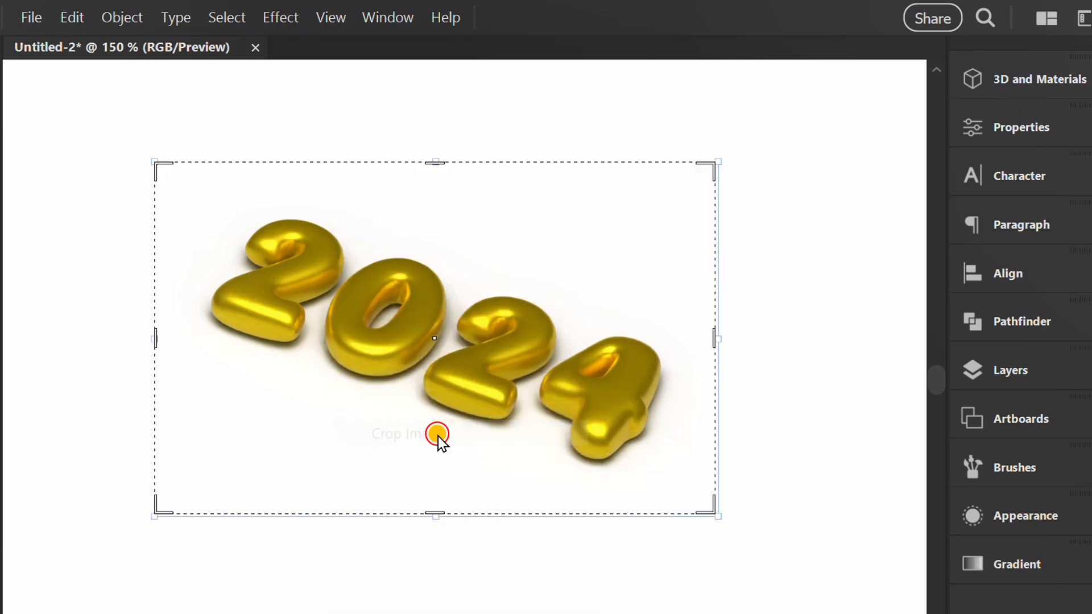
drag(435, 514, 435, 480)
drag(434, 163, 434, 207)
drag(154, 346, 183, 345)
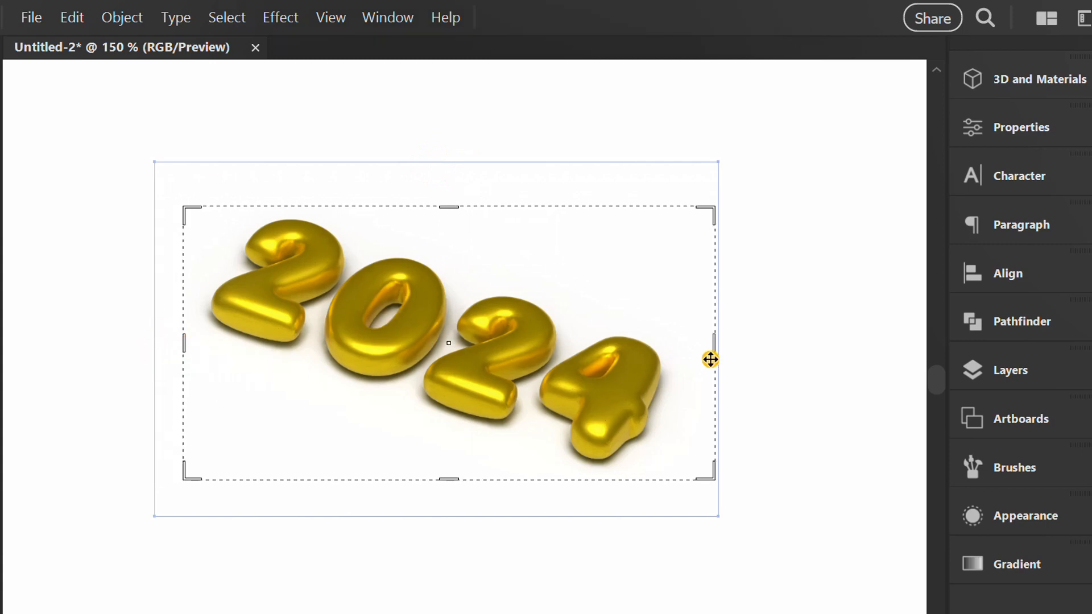
drag(714, 349, 675, 348)
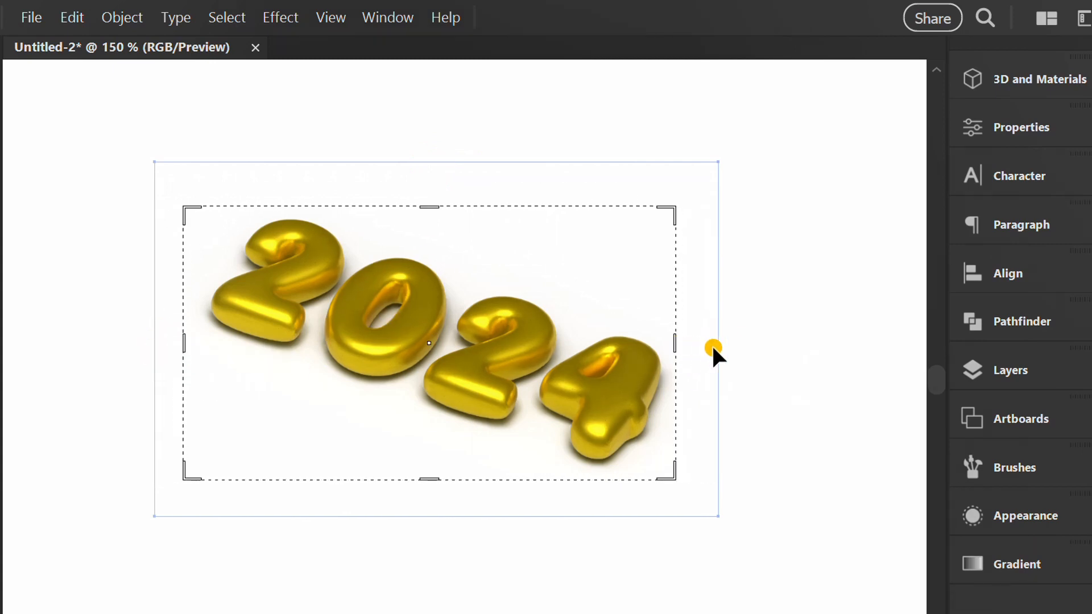
key(Return)
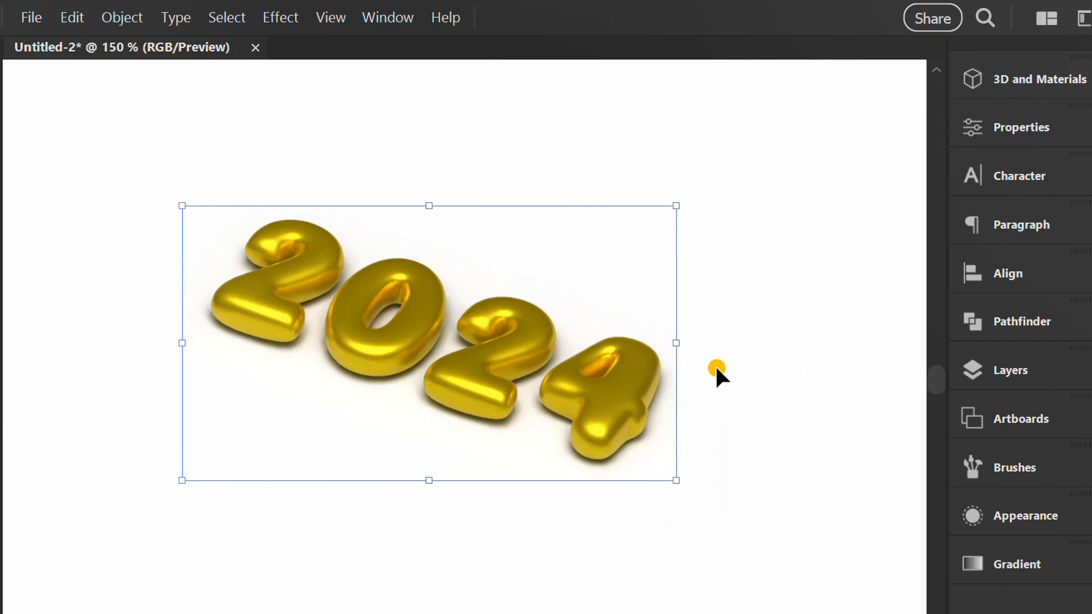
click(531, 543)
Enlarge the cropped 2024 image proportionally and reposition it near the centre of the artboard.
scroll(500, 454, down, 4)
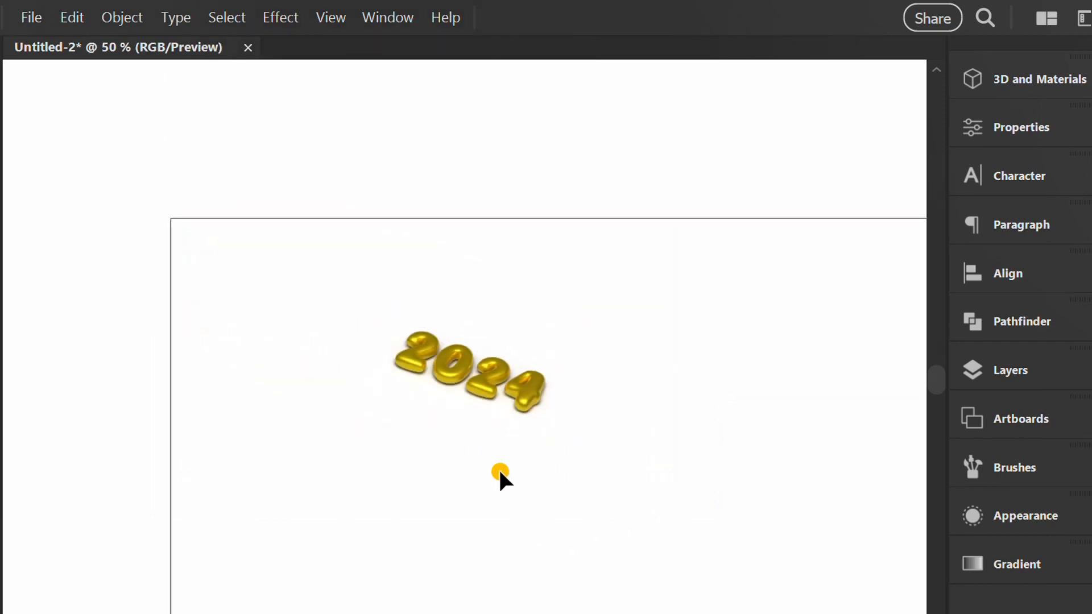
drag(556, 494, 505, 460)
click(377, 341)
drag(370, 327, 631, 510)
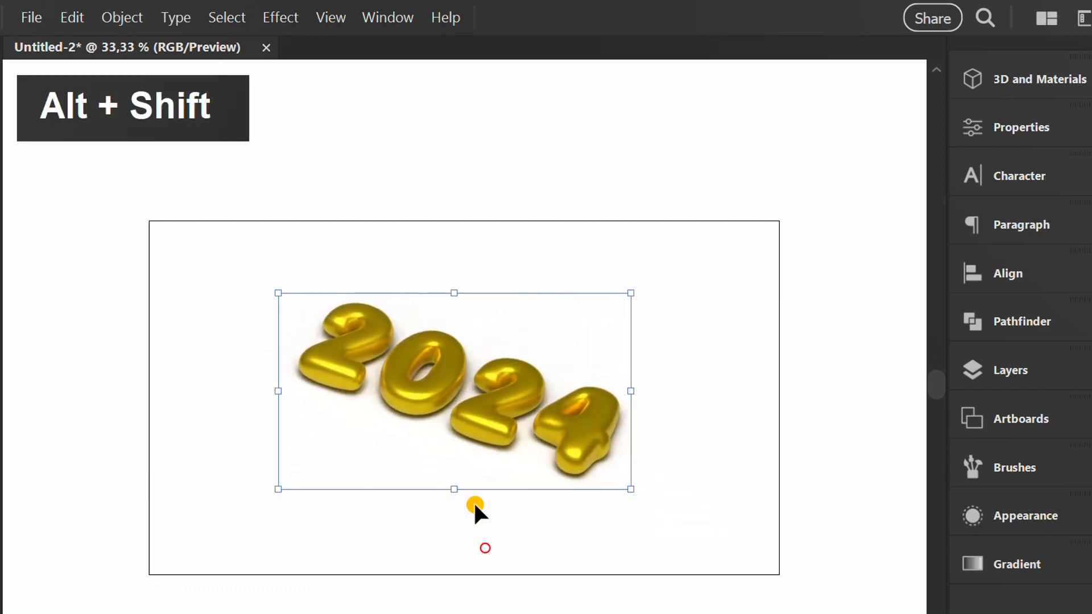
drag(472, 429, 490, 440)
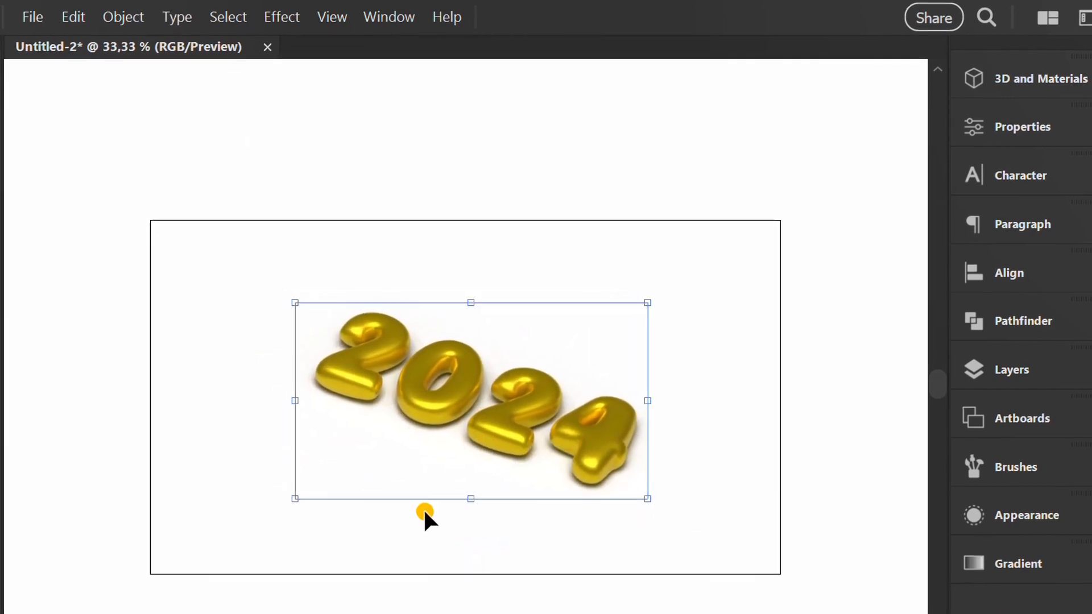
click(346, 561)
Create a 1000 × 1000 px grid with the Rectangular Grid tool, using 35 horizontal and 35 vertical dividers.
click(59, 138)
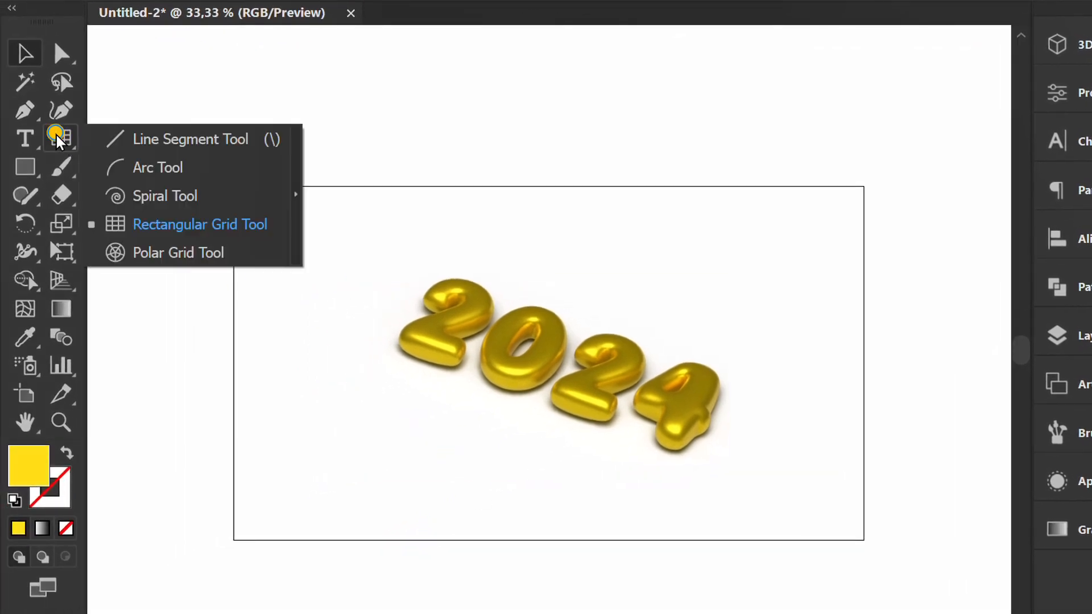
click(170, 225)
click(347, 239)
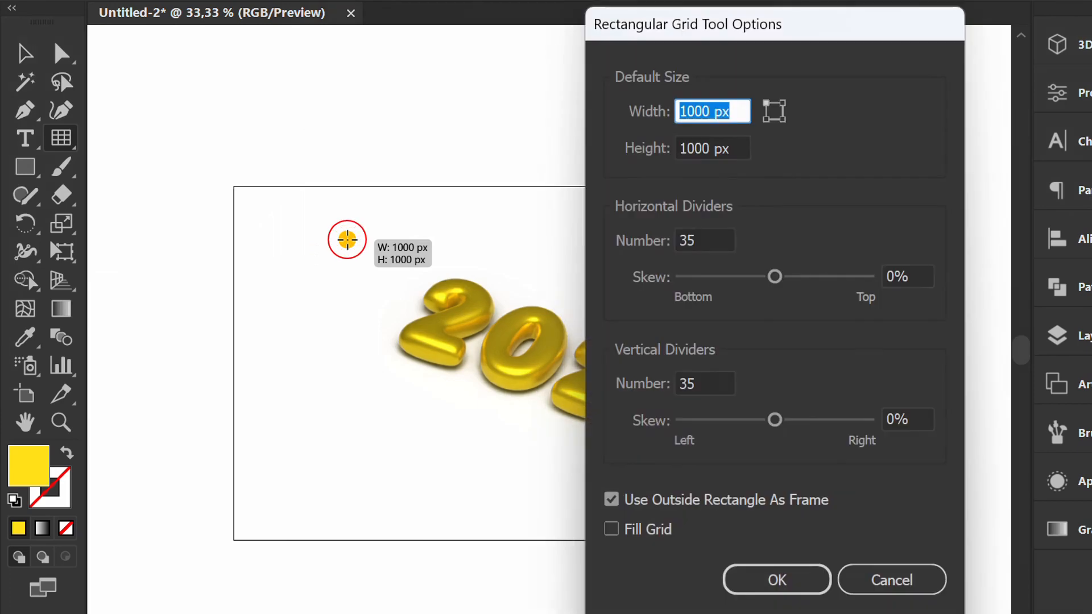
click(739, 111)
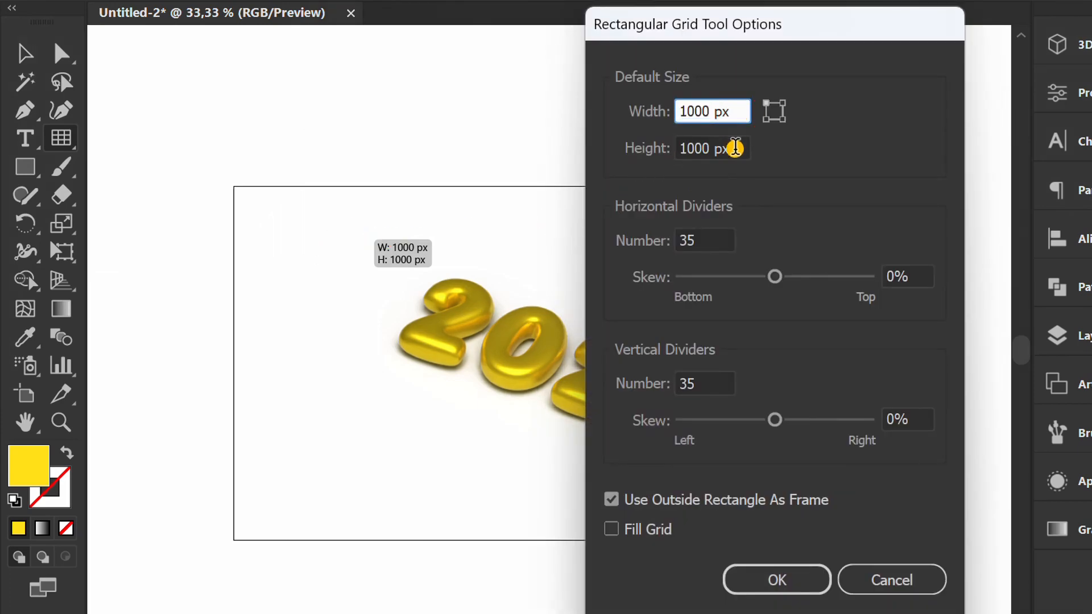
click(735, 147)
click(722, 239)
click(717, 385)
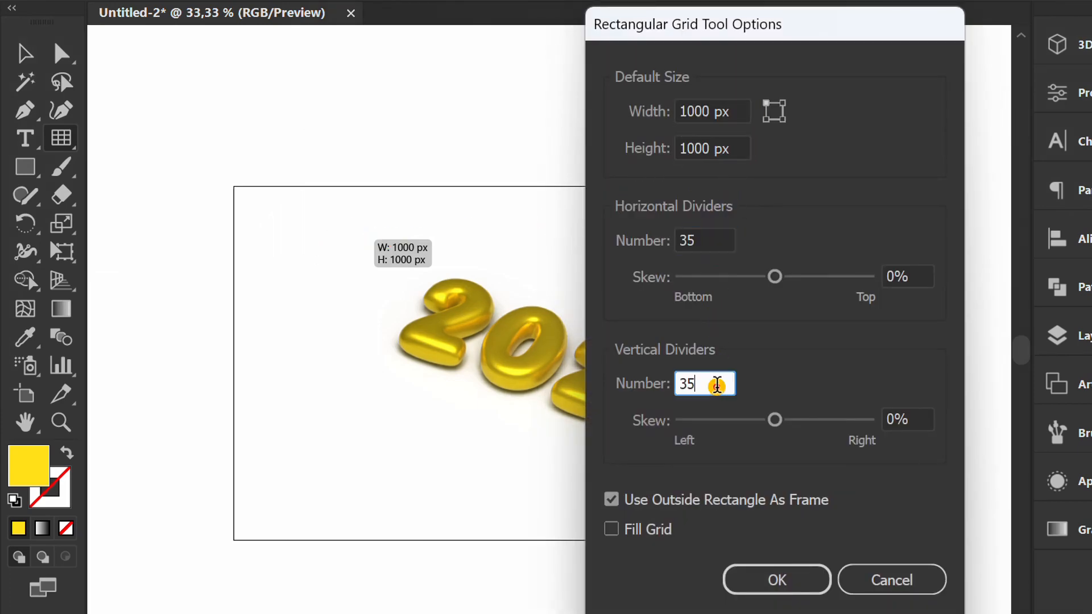
click(772, 578)
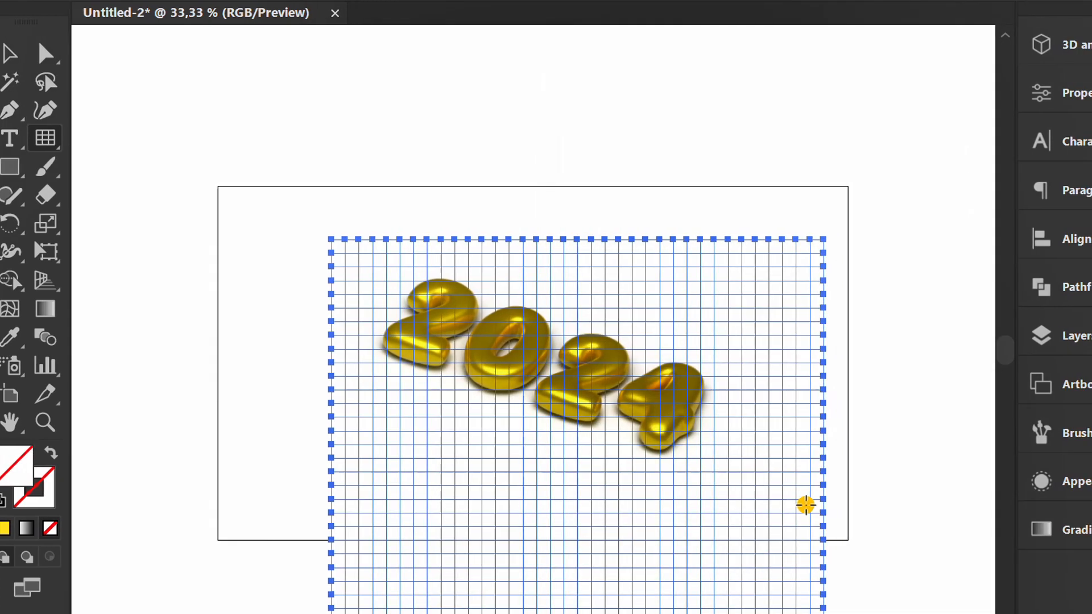
Centre the grid horizontally and vertically on the artboard.
click(1080, 238)
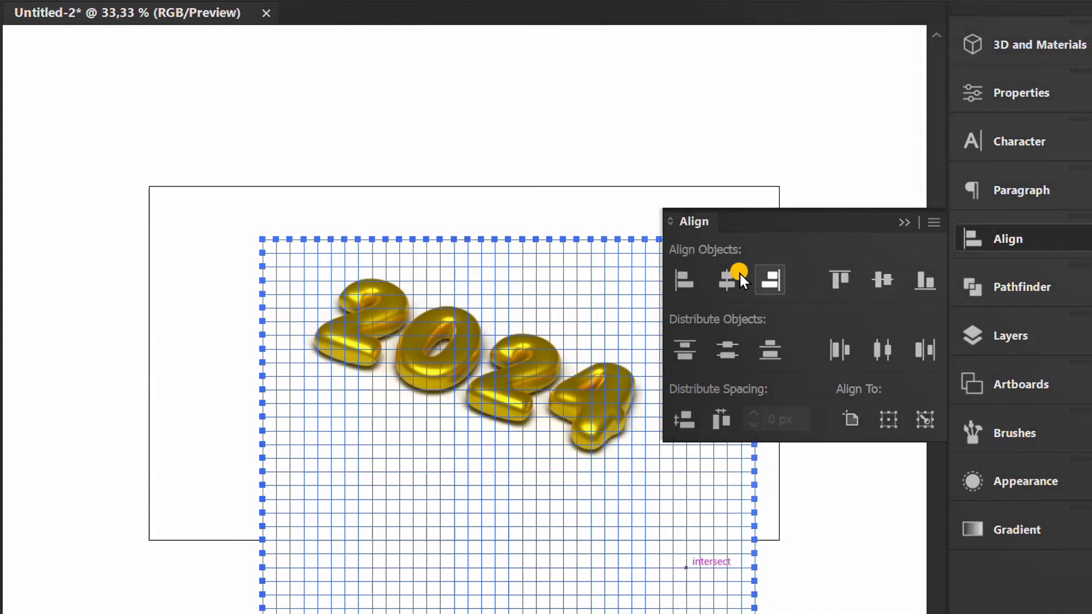
click(727, 279)
click(882, 280)
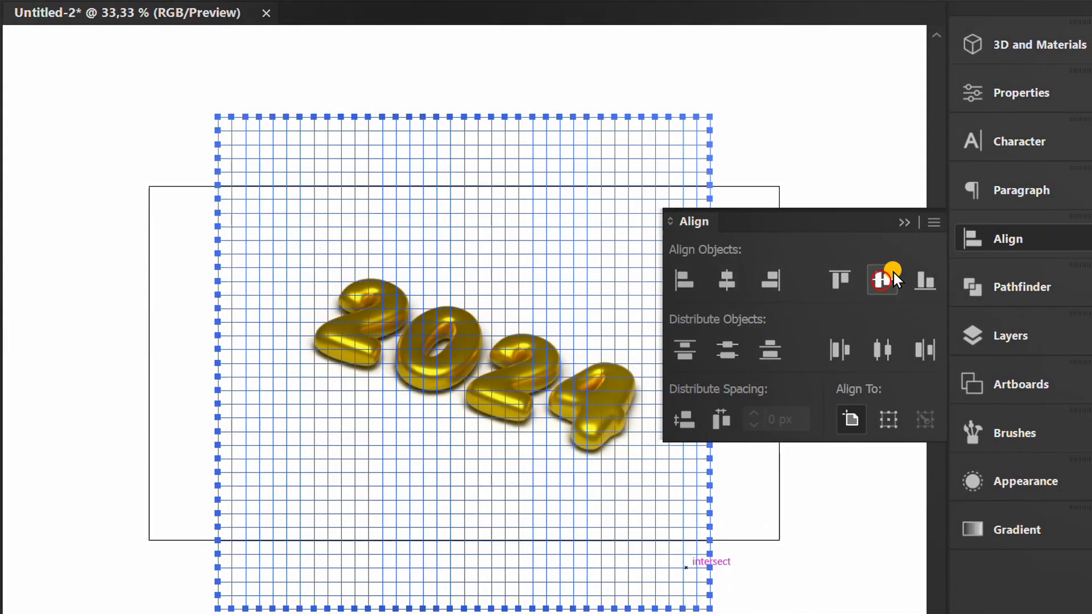
click(904, 222)
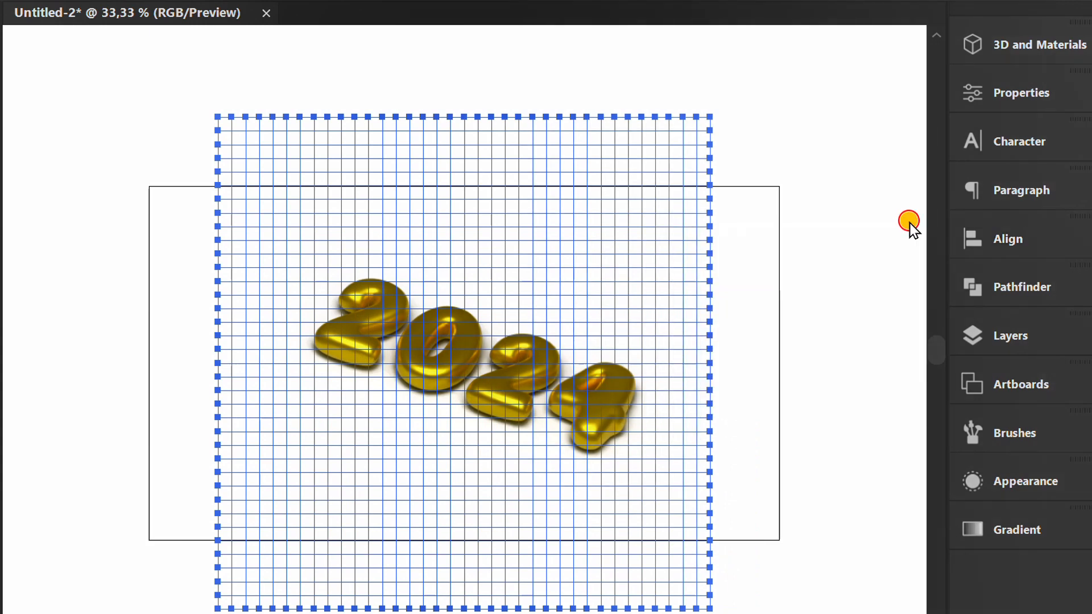
Give the grid a dark grey-brown 1 pt stroke with no fill.
click(1012, 95)
click(673, 358)
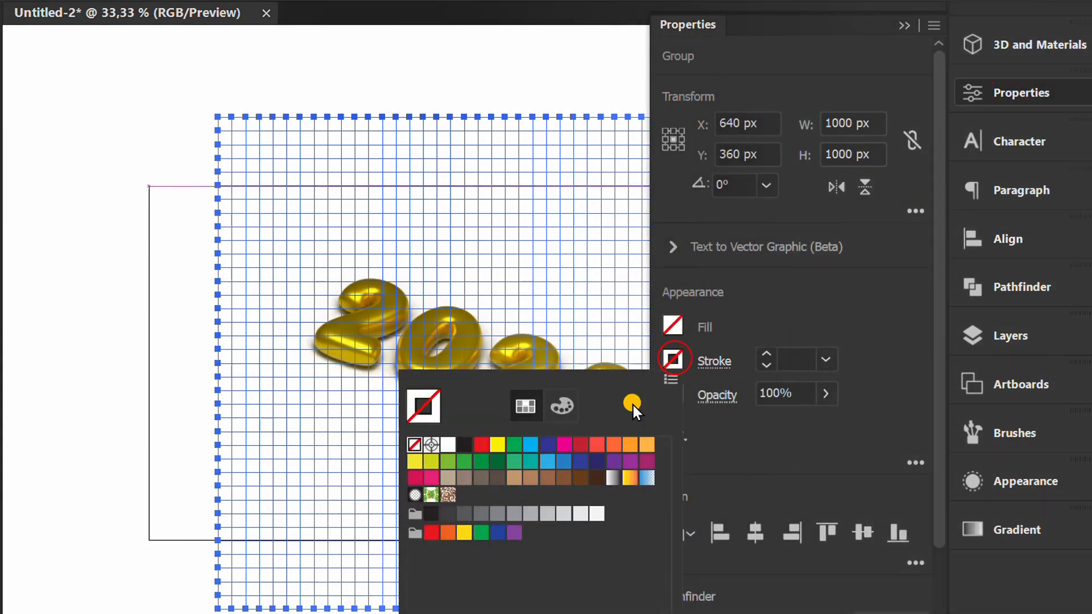
click(498, 478)
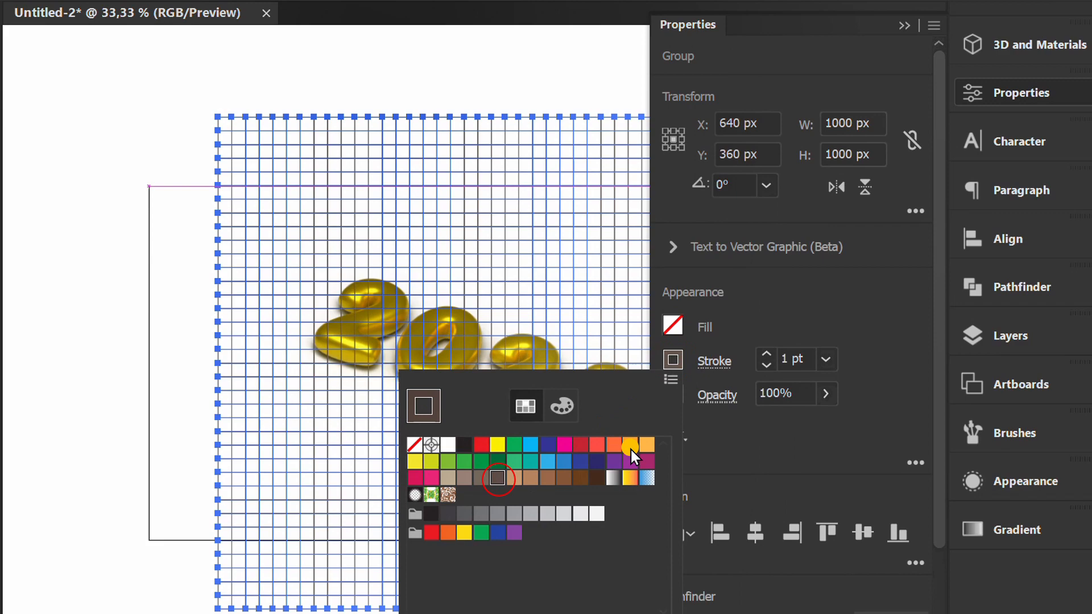
click(866, 318)
click(904, 26)
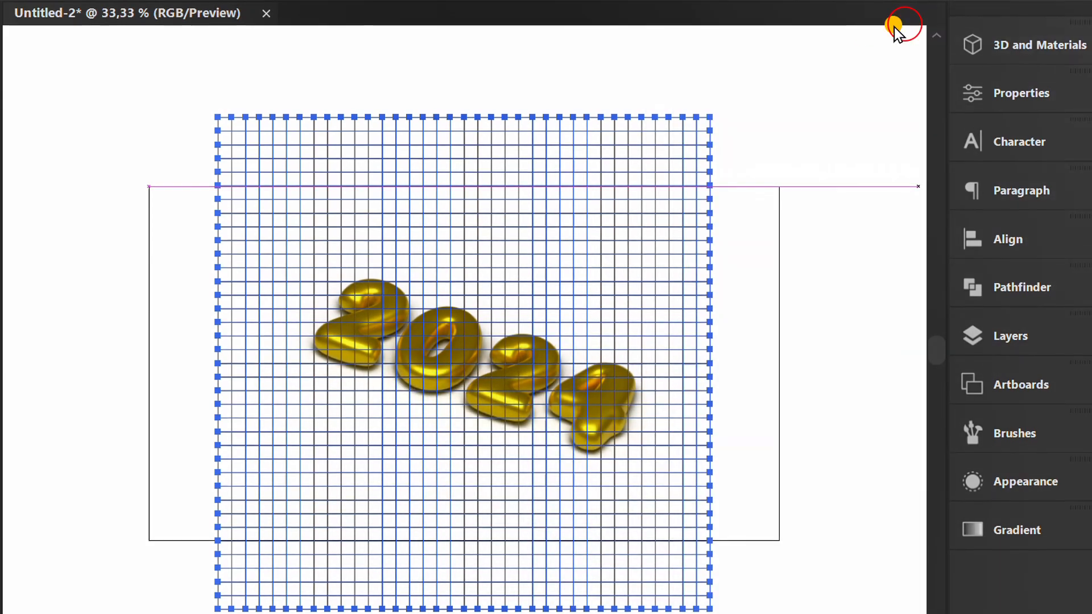
Start the 3D Rotate (Classic) effect on the grid and set its position preset to Front.
click(280, 17)
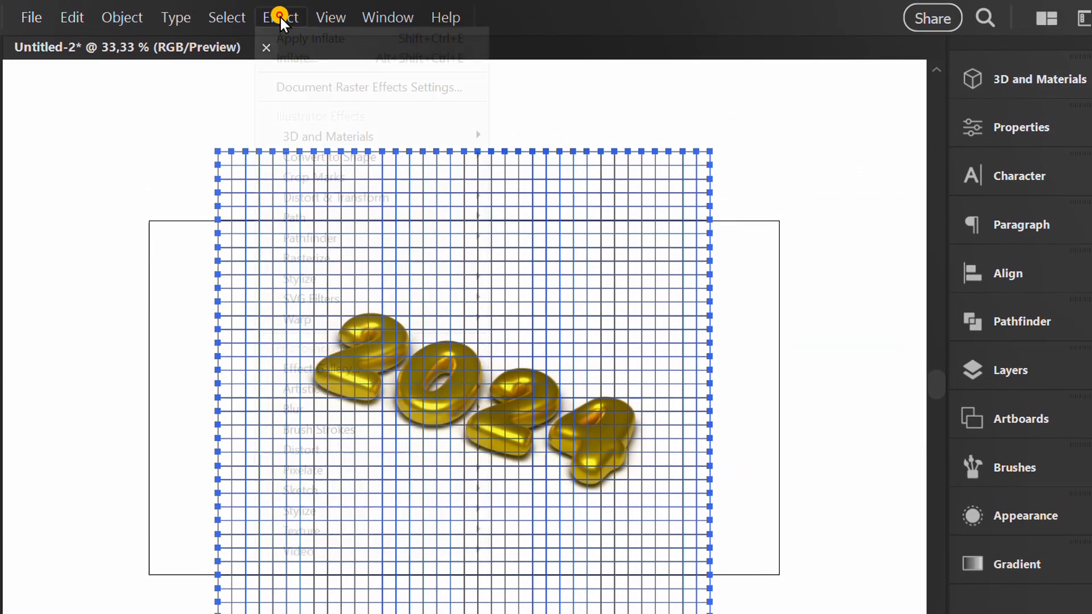
mouse_move(392, 137)
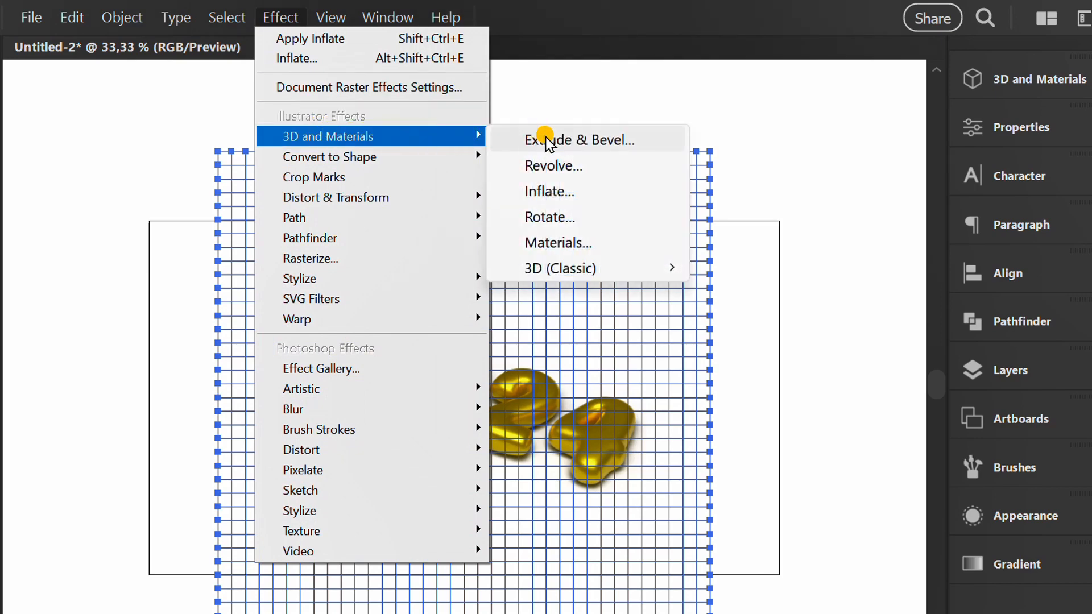
mouse_move(641, 275)
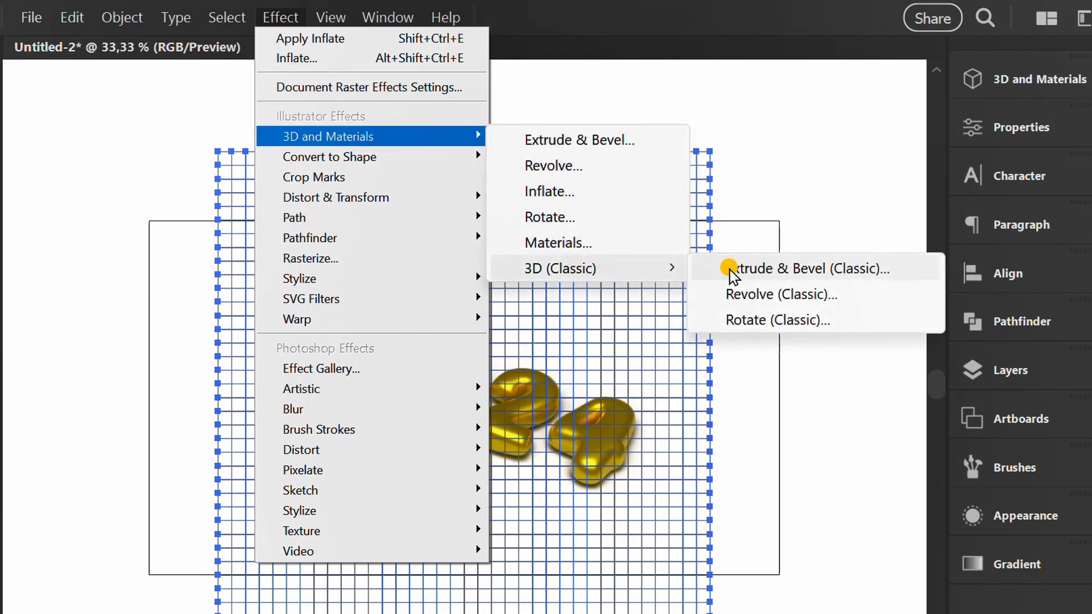
click(772, 319)
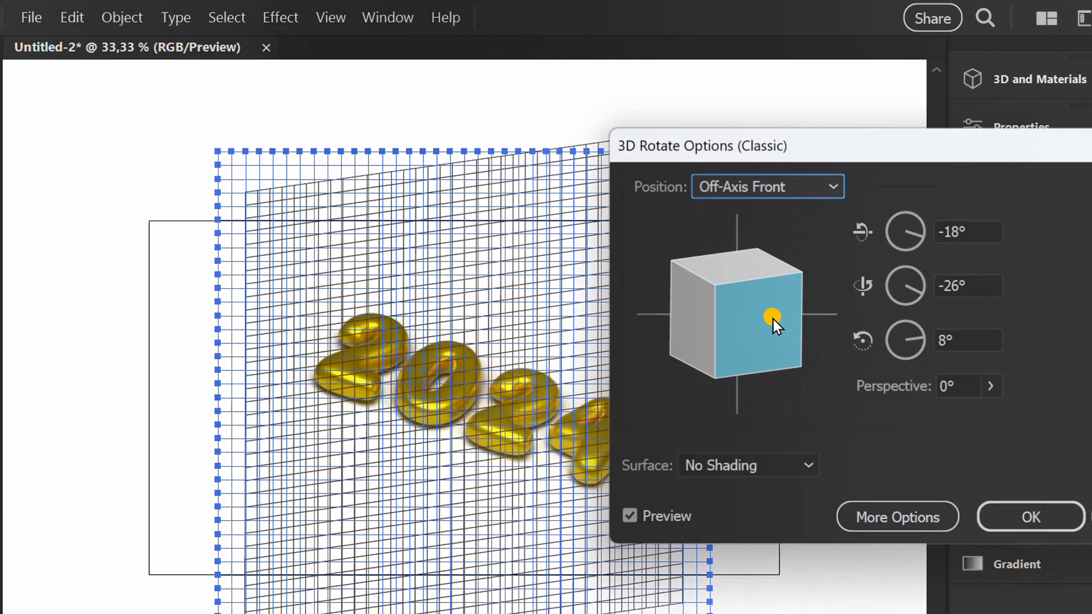
drag(919, 148, 708, 173)
click(767, 260)
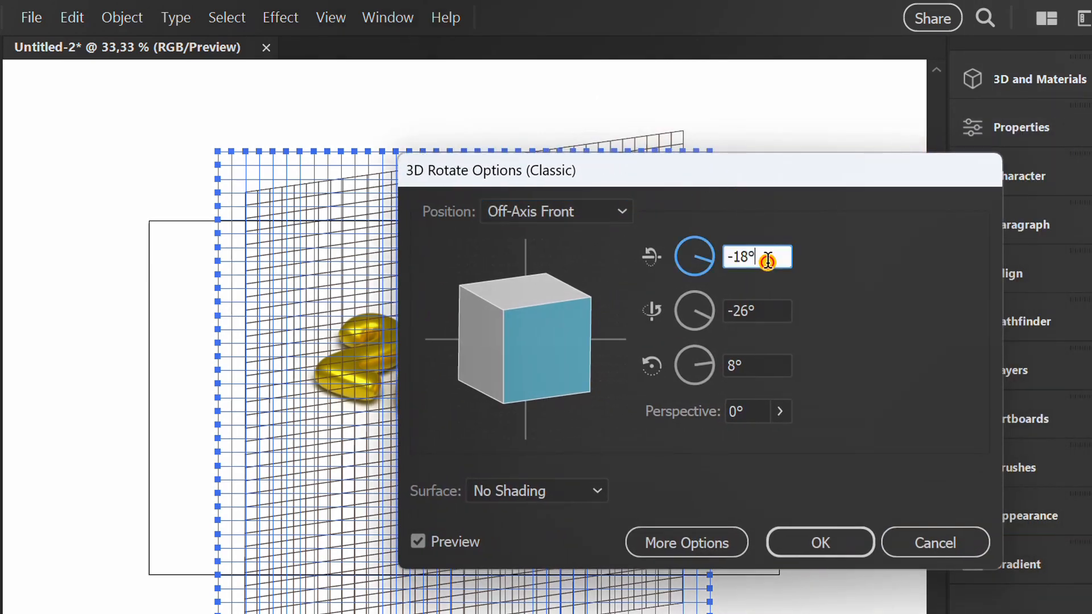
click(626, 210)
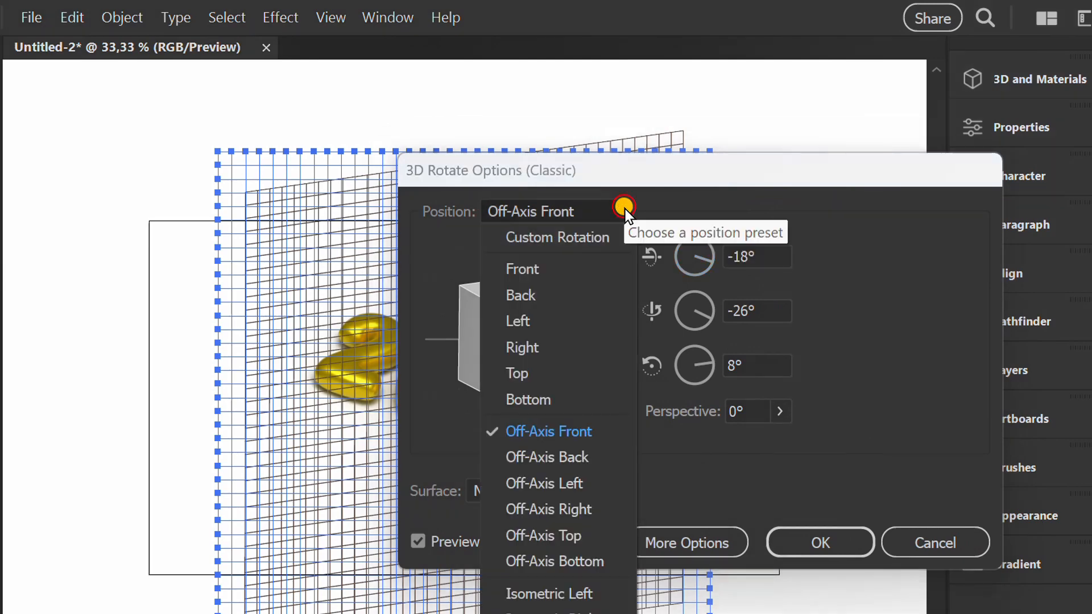
key(Escape)
click(540, 267)
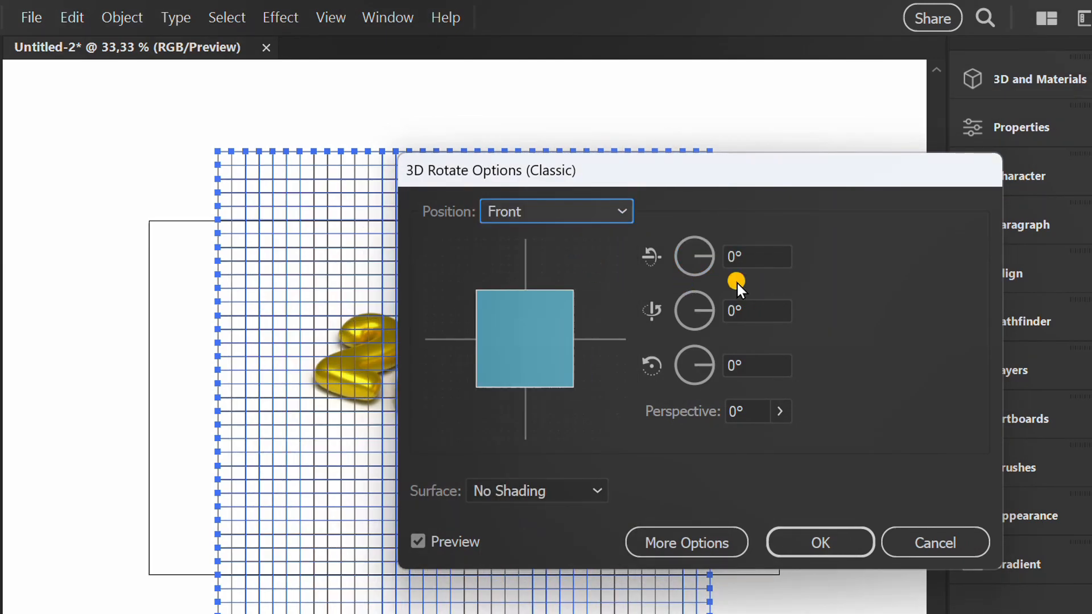
Set the grid's rotation around the X axis to 45°.
click(769, 257)
key(Up)
key(Up)
key(Up)
key(Up)
key(Up)
key(Up)
key(Up)
key(Up)
key(Up)
key(Up)
key(Up)
key(Up)
key(Up)
key(Up)
key(Up)
key(Up)
key(Up)
key(Up)
key(Up)
key(Up)
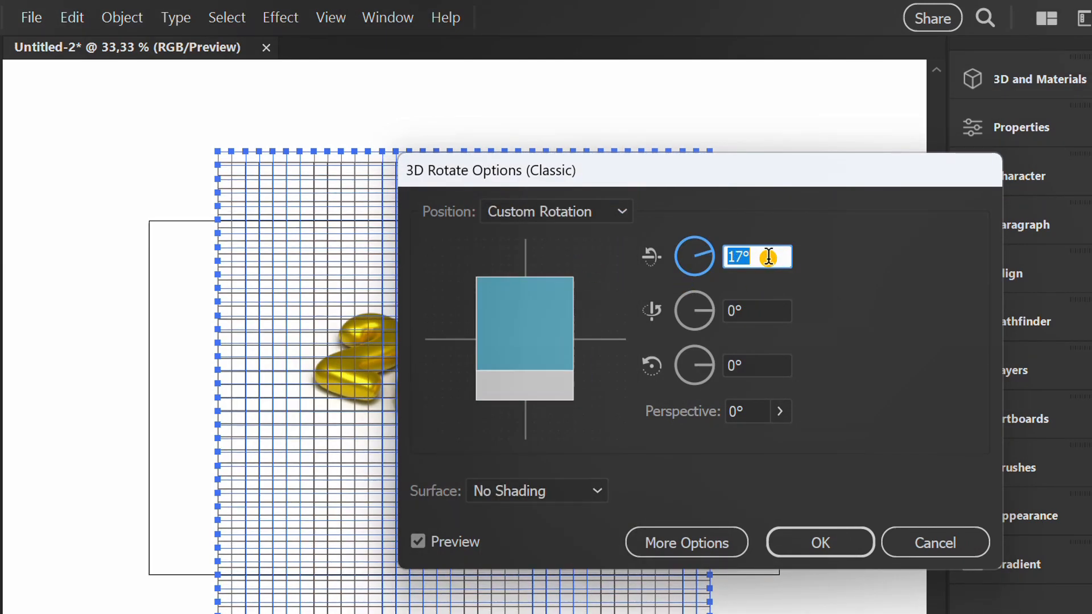
key(Up)
key(Up)
key(Up)
key(Up)
key(Up)
key(Up)
key(Up)
key(Up)
key(Up)
key(Up)
key(Up)
key(Up)
key(Up)
key(Up)
key(Up)
key(Up)
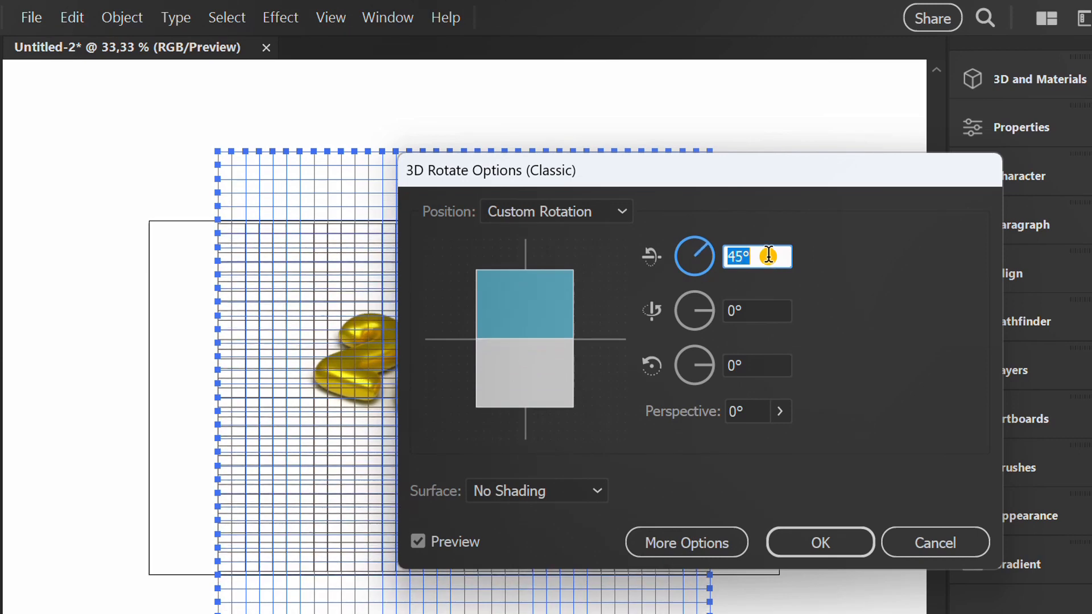
Set the grid's Y-axis rotation to 15° and Z-axis rotation to -20°, and apply the 3D rotation.
click(773, 310)
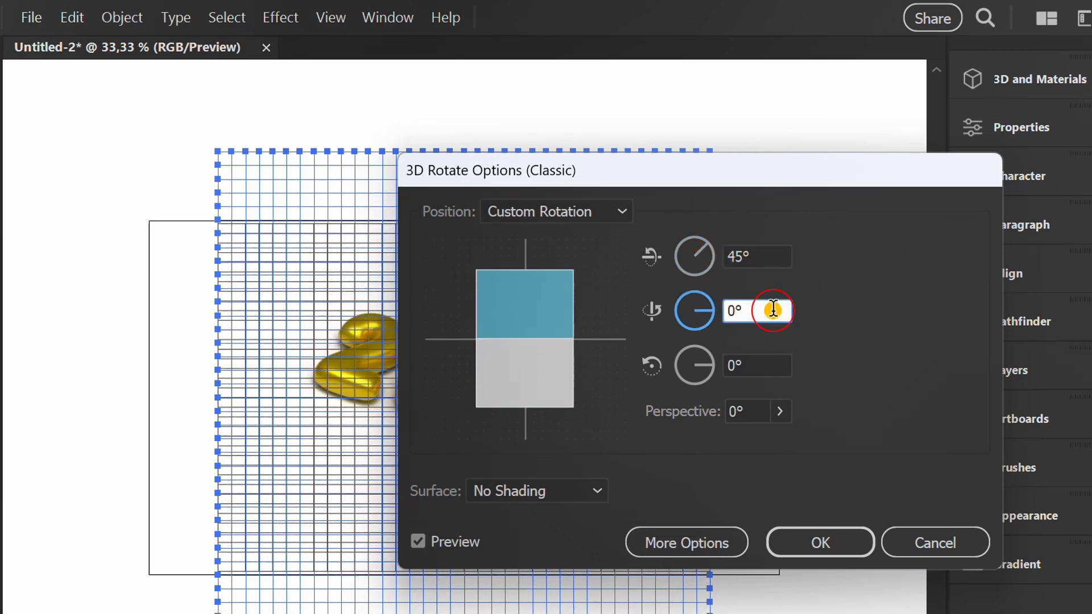
double_click(774, 310)
text(15)
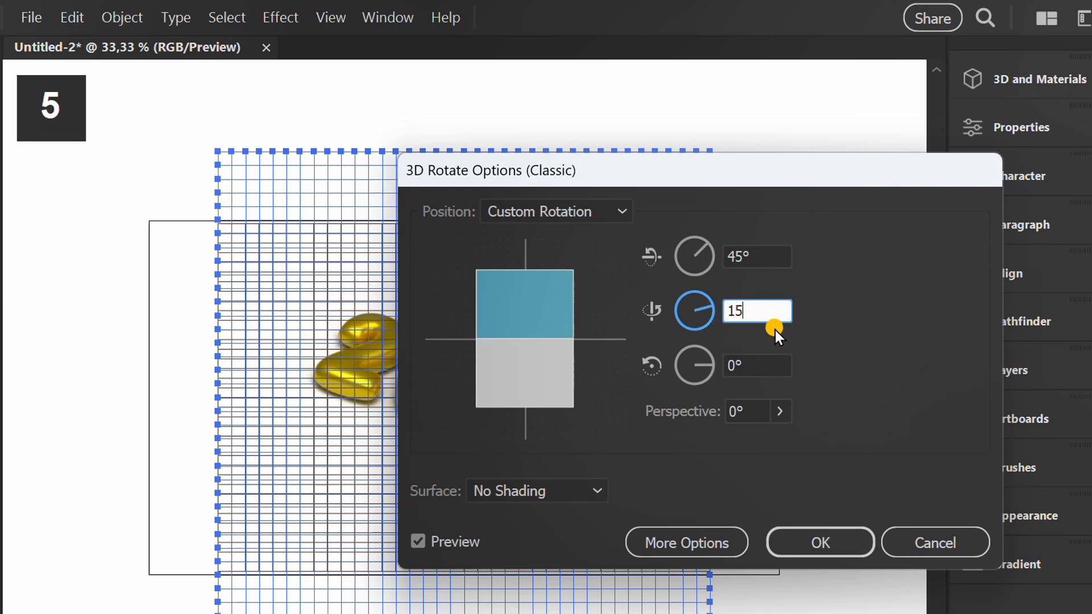
click(764, 367)
text(-20)
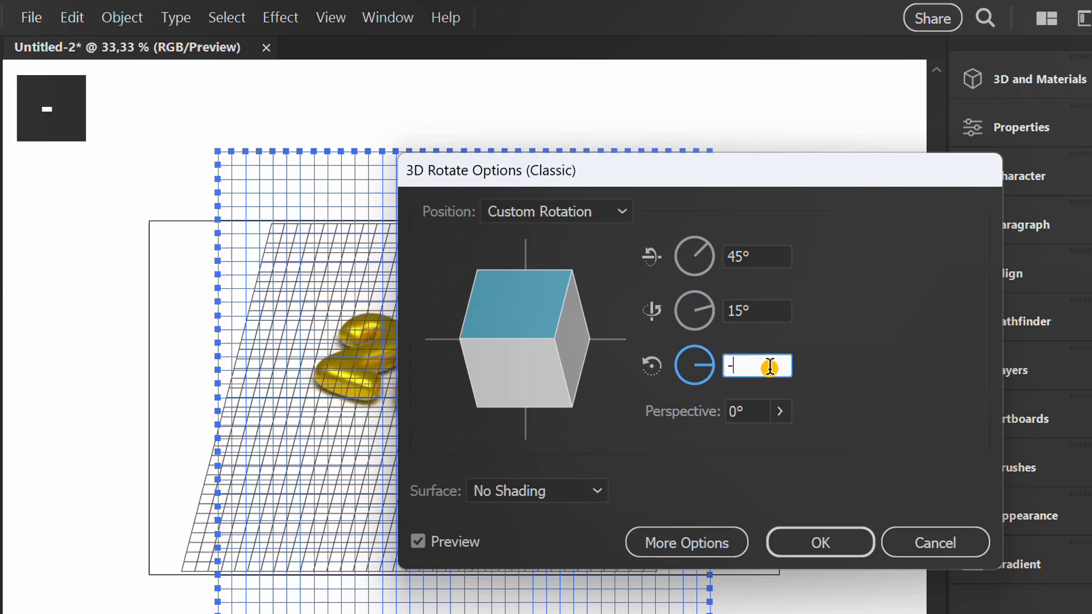
click(827, 527)
Expand the appearance of the 3D-rotated grid.
key(v)
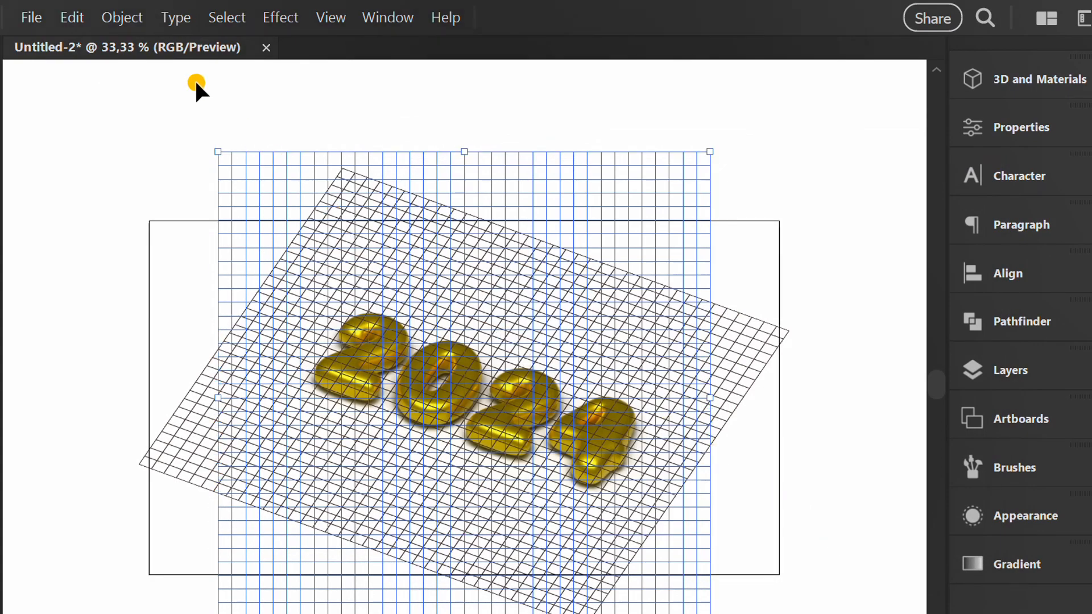
click(122, 17)
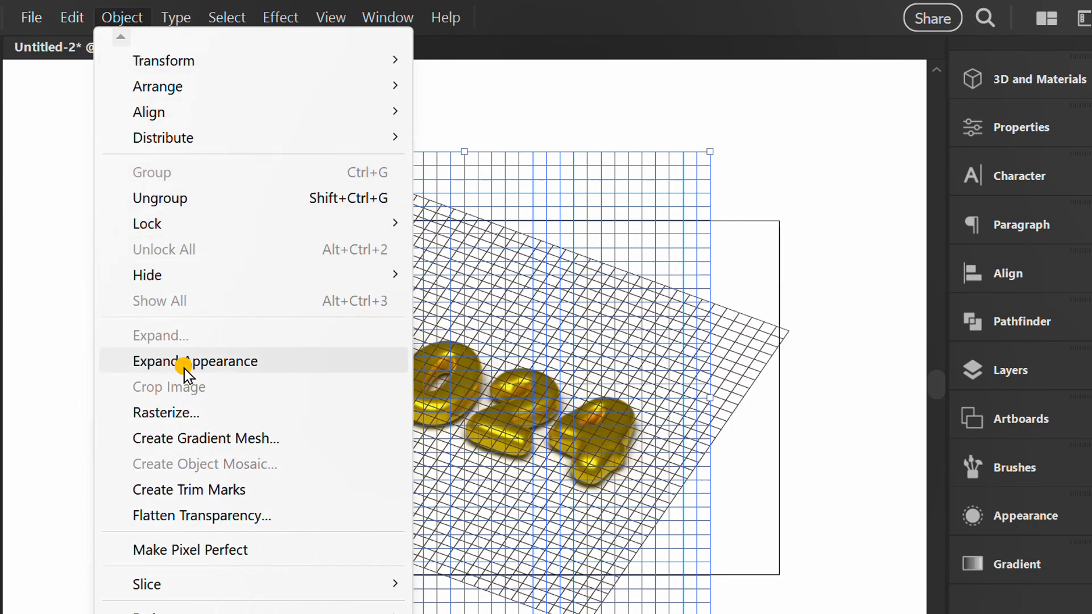
click(205, 362)
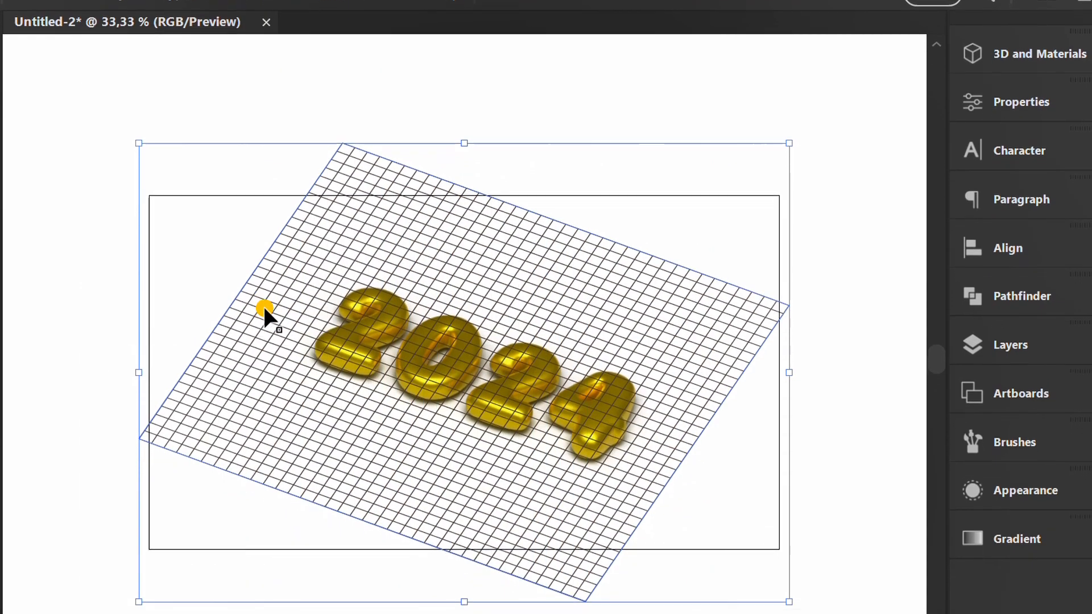
Send the expanded grid to the back, behind the gold 2024 text.
right_click(344, 210)
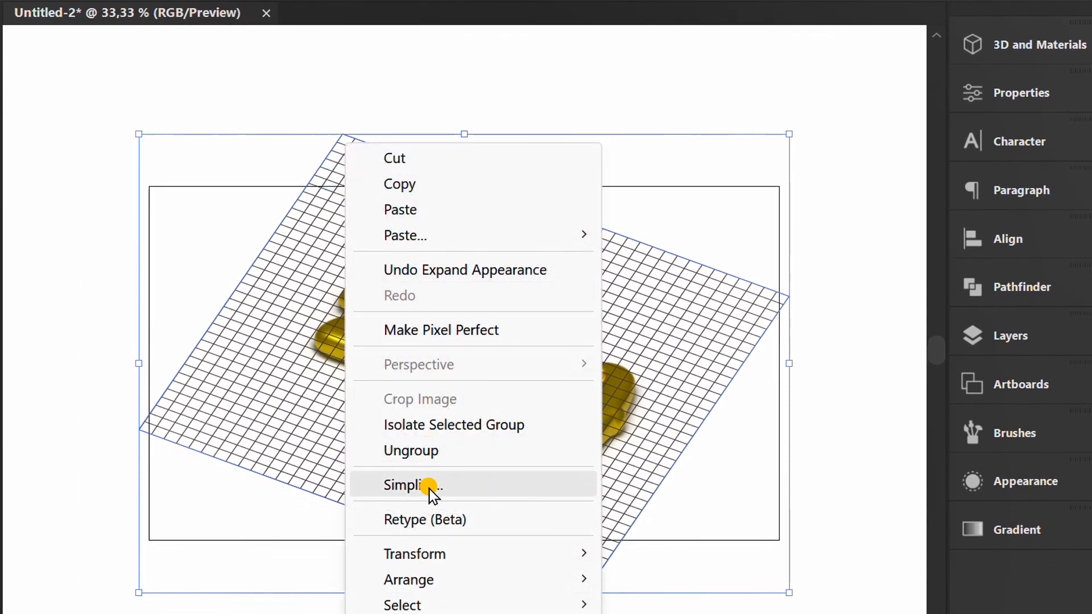
mouse_move(499, 580)
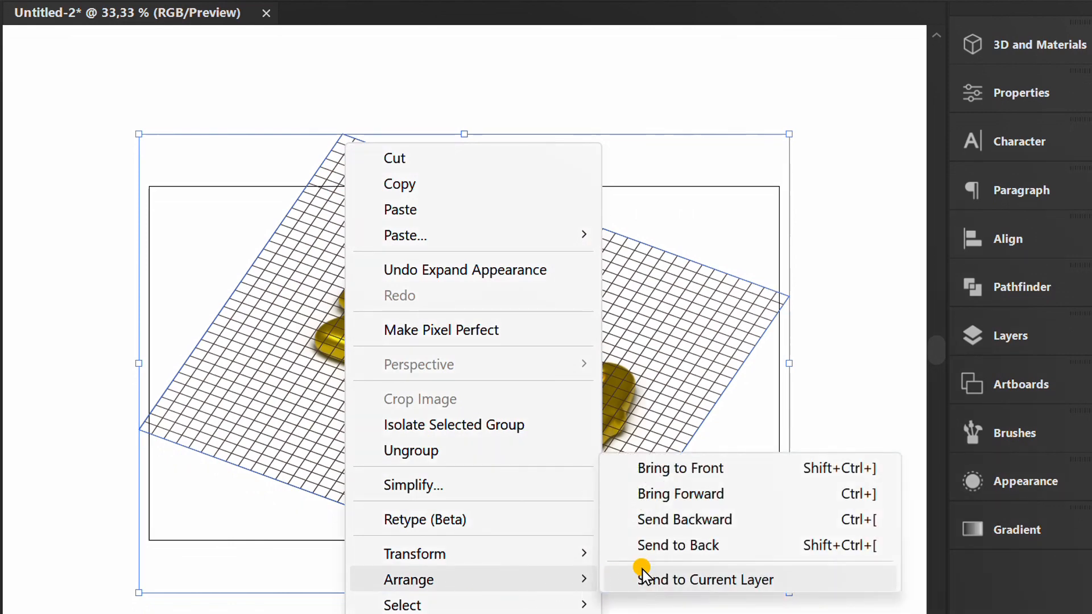
click(702, 549)
Scale the grid up proportionally from its centre to about 2235 × 1577 px, covering the artboard, and turn on Trim View.
key(space)
drag(805, 273, 771, 211)
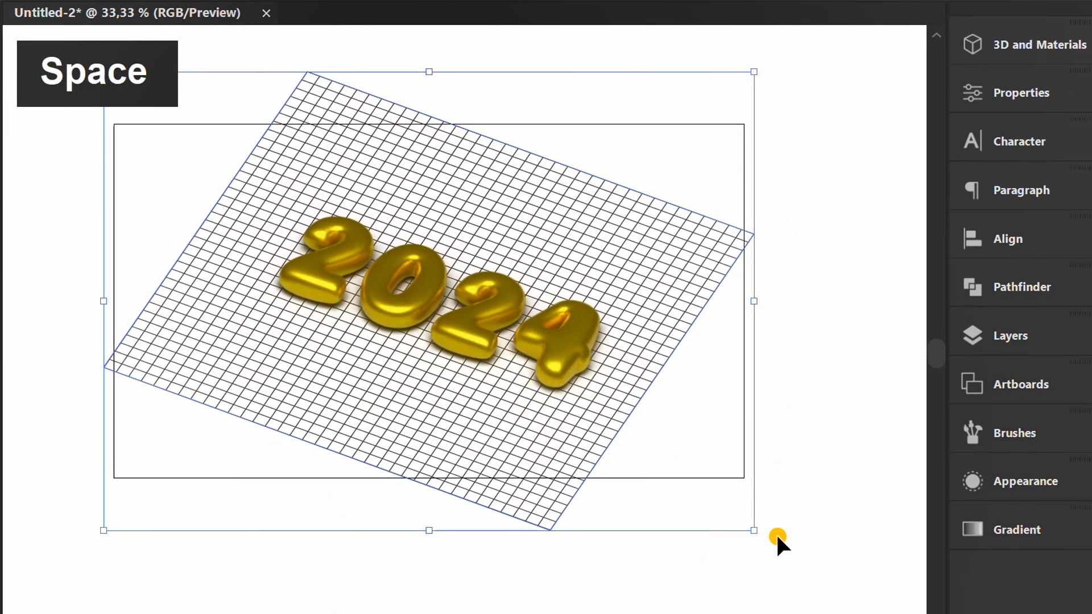
drag(751, 530, 890, 613)
scroll(614, 446, down, 2)
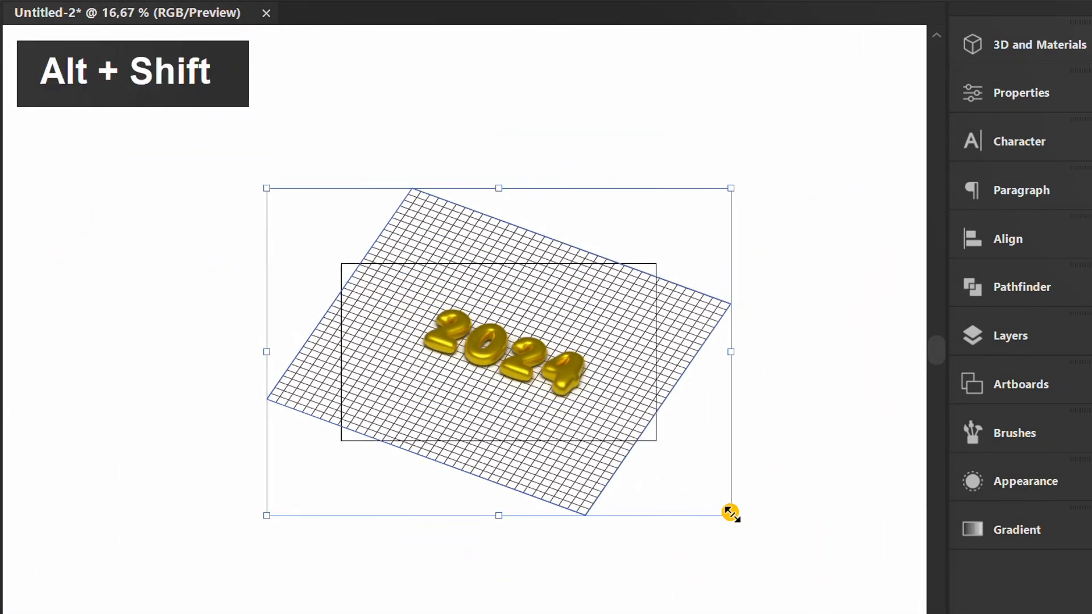
drag(730, 515, 772, 558)
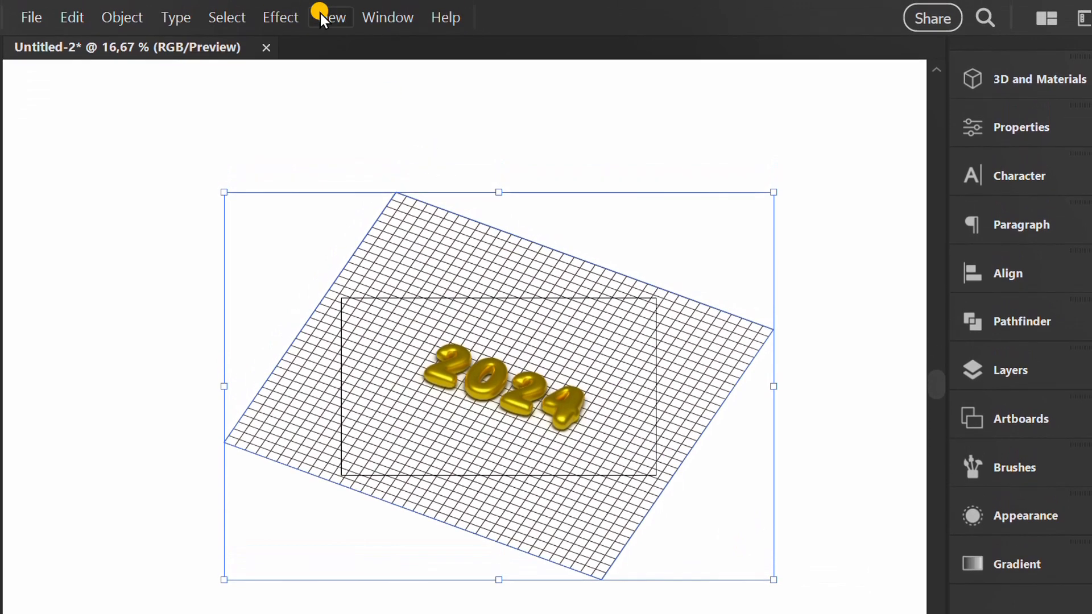
click(321, 5)
click(387, 173)
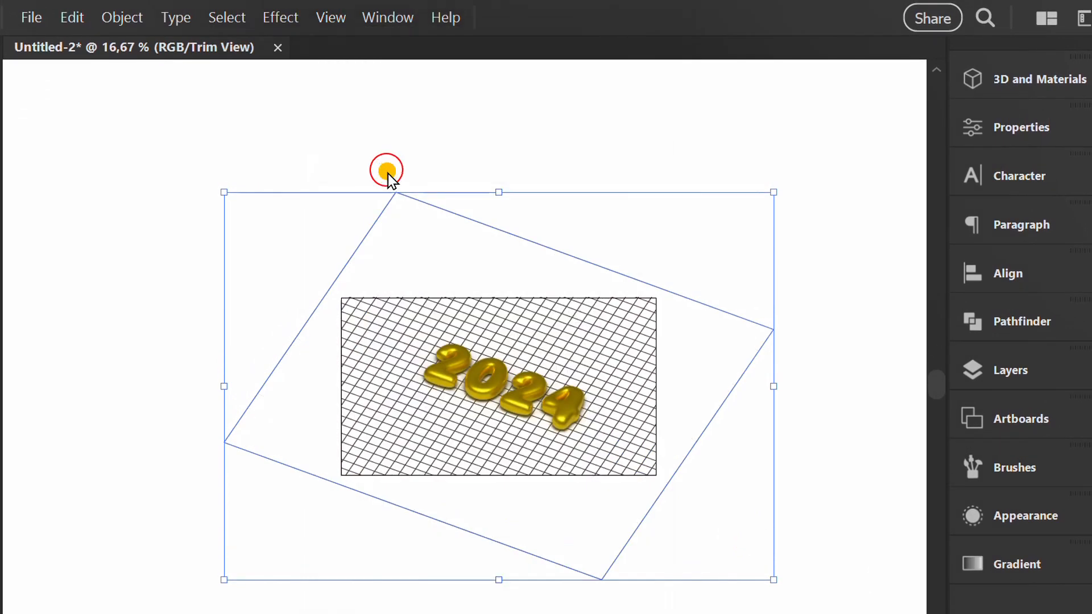
Set the grid's opacity to 50%, lock the grid and fit the artboard in the window.
click(1018, 126)
click(805, 433)
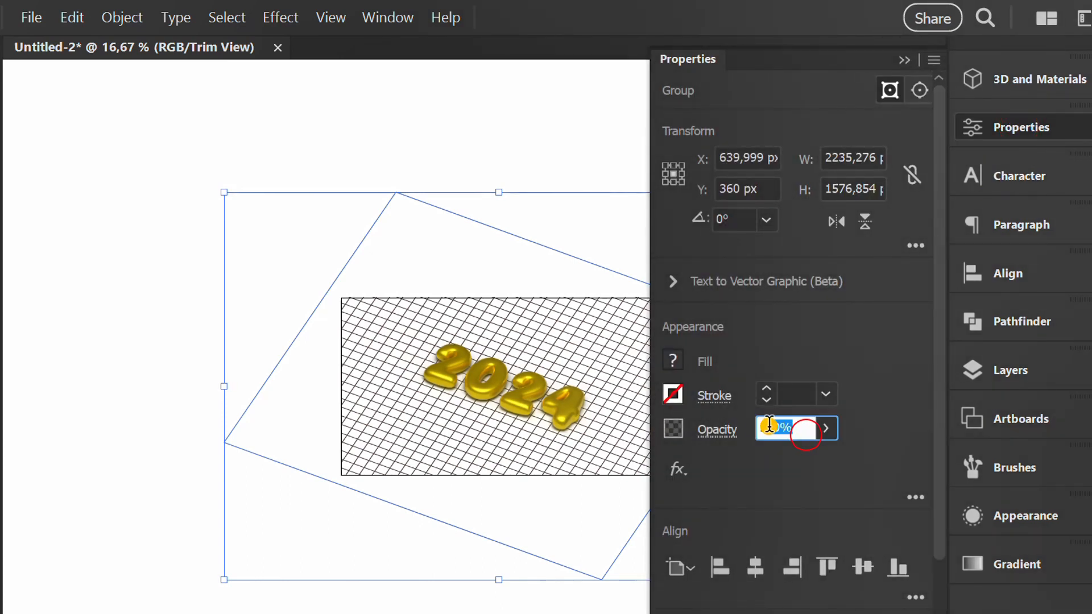
text(50)
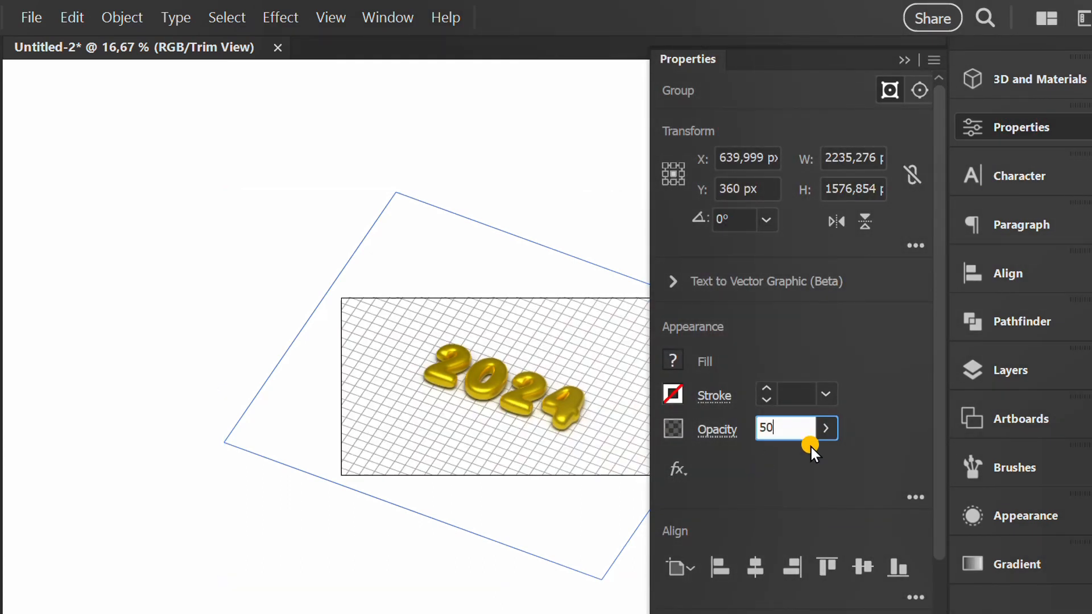
click(904, 59)
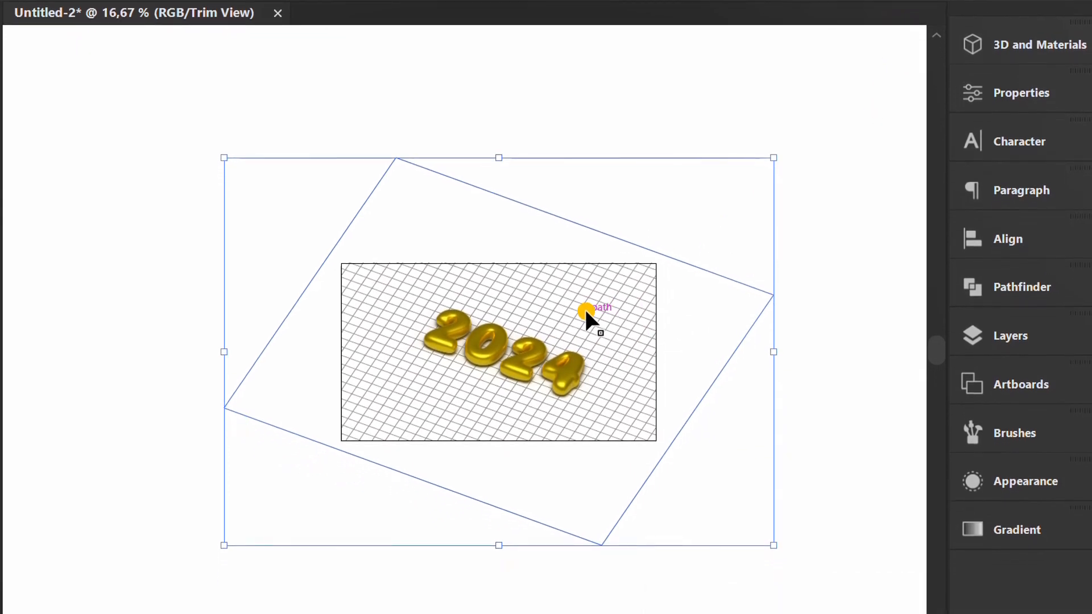
key(ctrl+2)
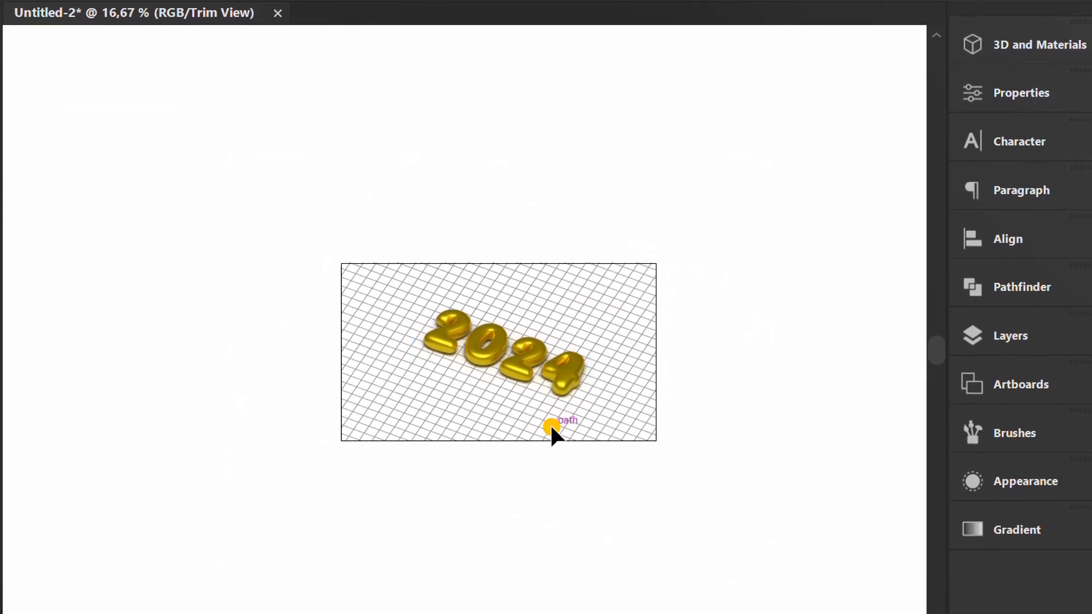
key(ctrl+0)
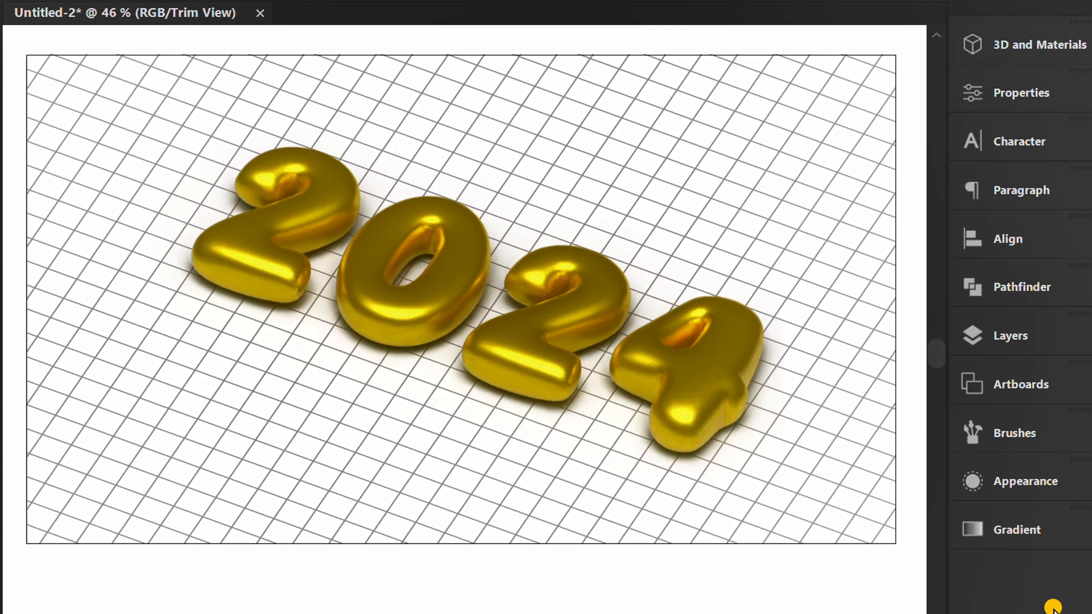